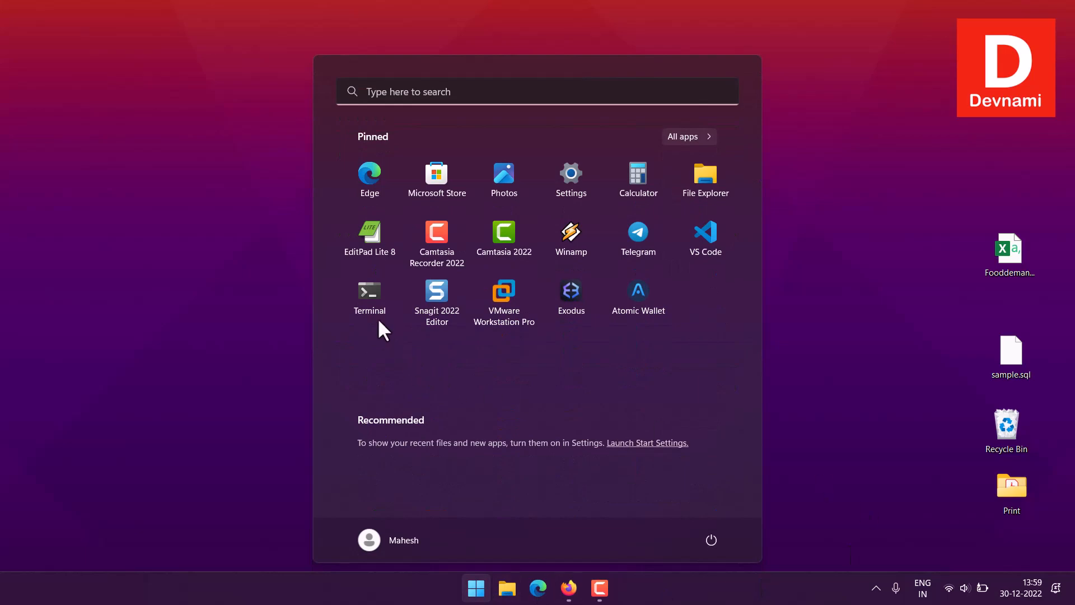
Start Terminal as administrator and reposition its window on the desktop
right_click(374, 303)
click(414, 365)
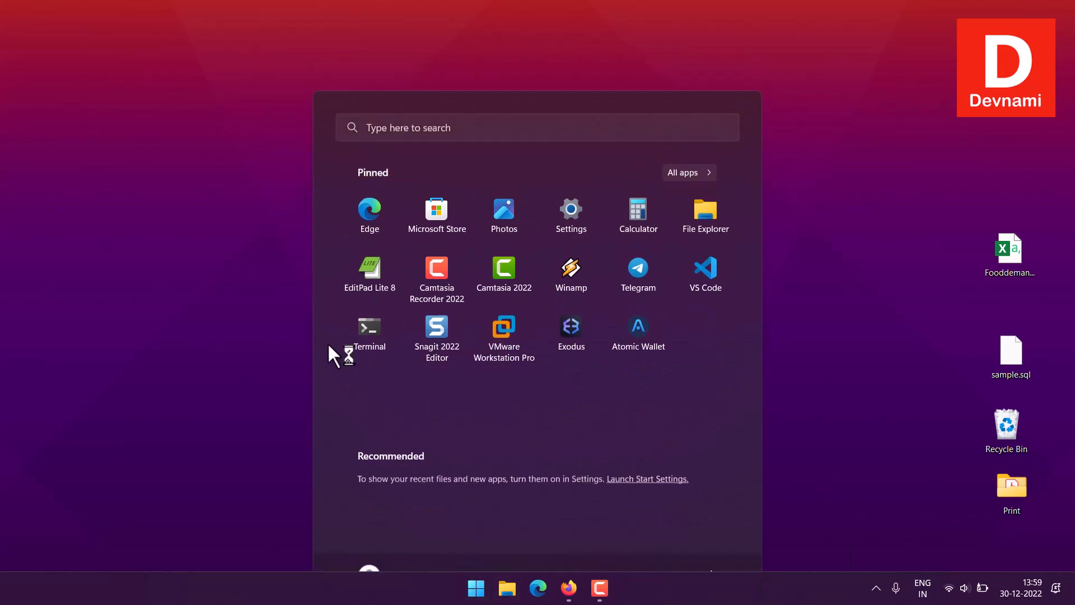
click(432, 411)
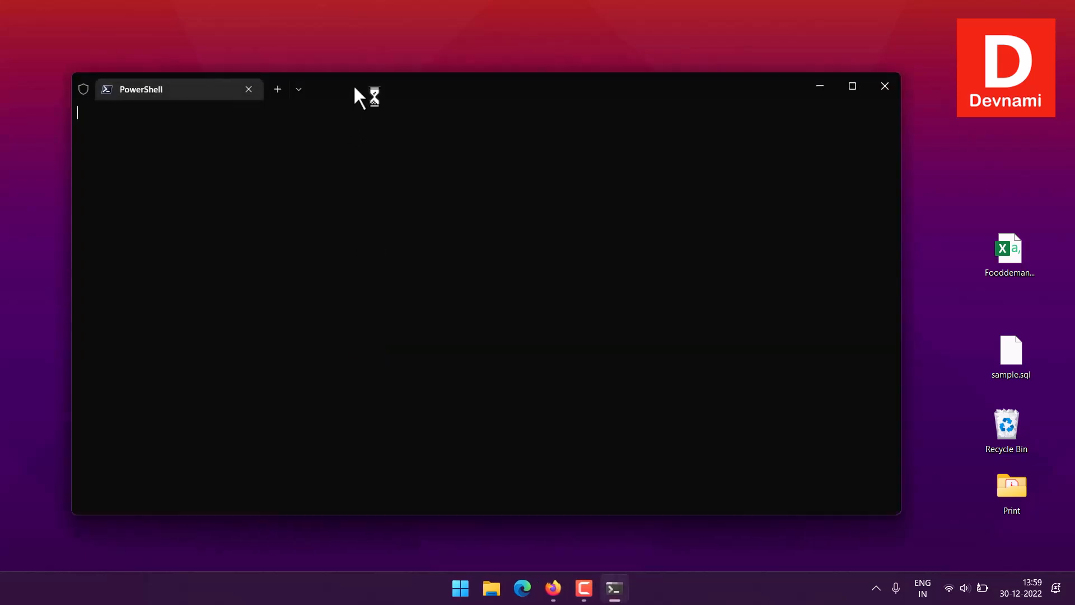
drag(354, 87, 378, 80)
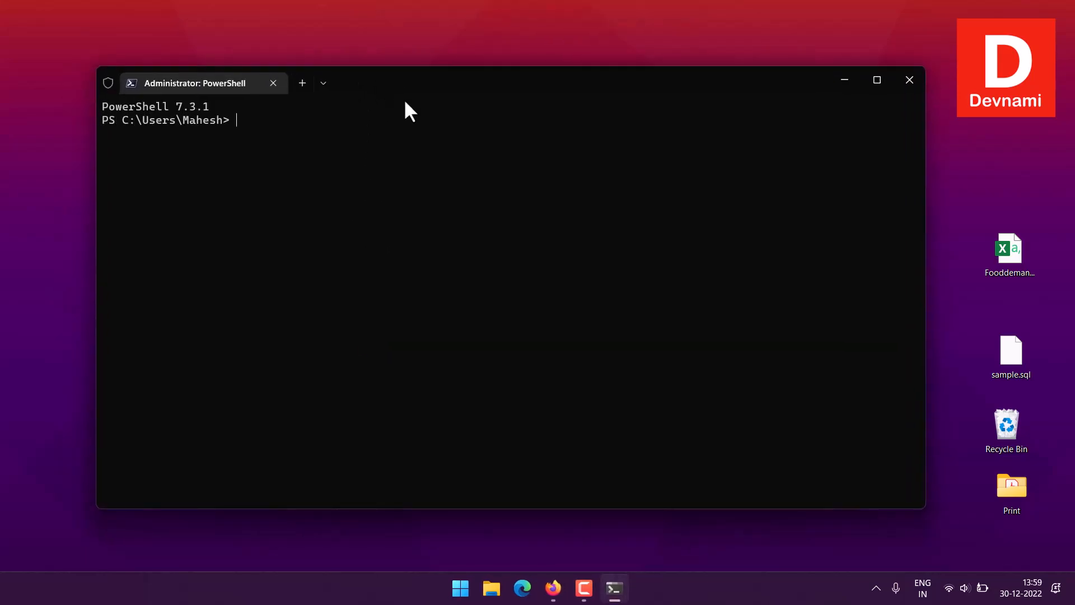
Change the working directory to D:\RavenDB-5.4.5-windows-x64\ in PowerShell
text(d:)
key(Tab)
key(Tab)
key(Tab)
key(Tab)
key(Tab)
key(Tab)
key(Tab)
key(Tab)
key(Tab)
key(Tab)
key(Tab)
key(Tab)
key(Tab)
key(Tab)
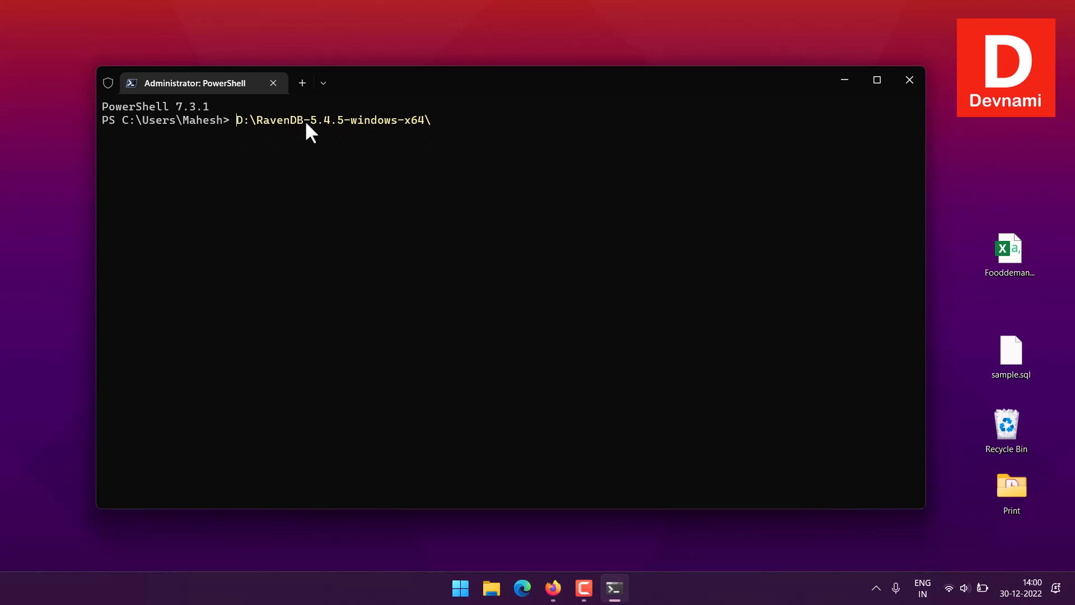
text(cd)
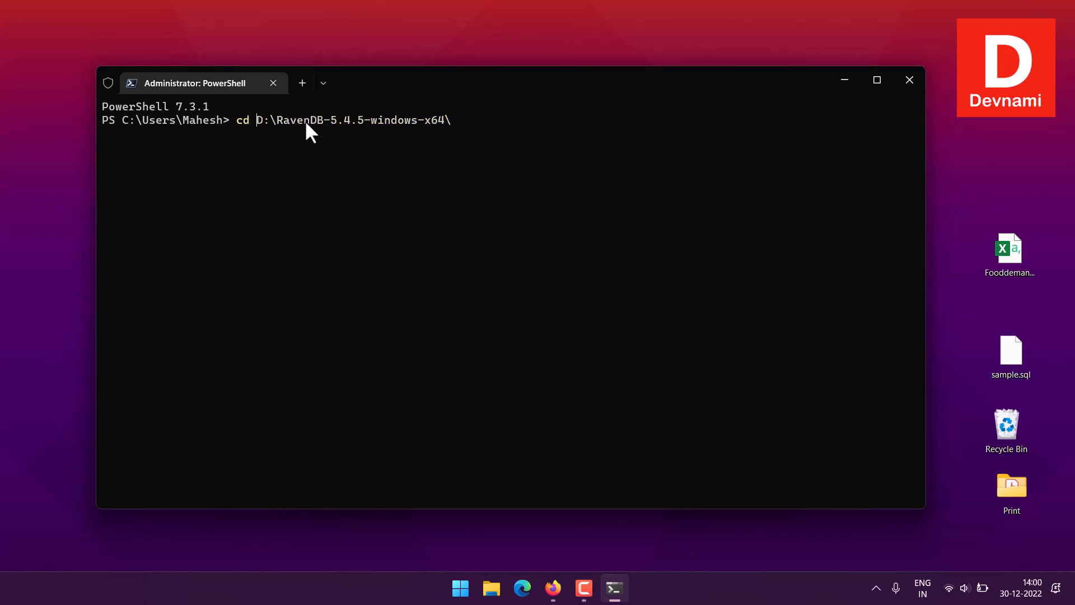
key(Return)
Clear the console and run ./run.ps1 to start the RavenDB server
text(clear)
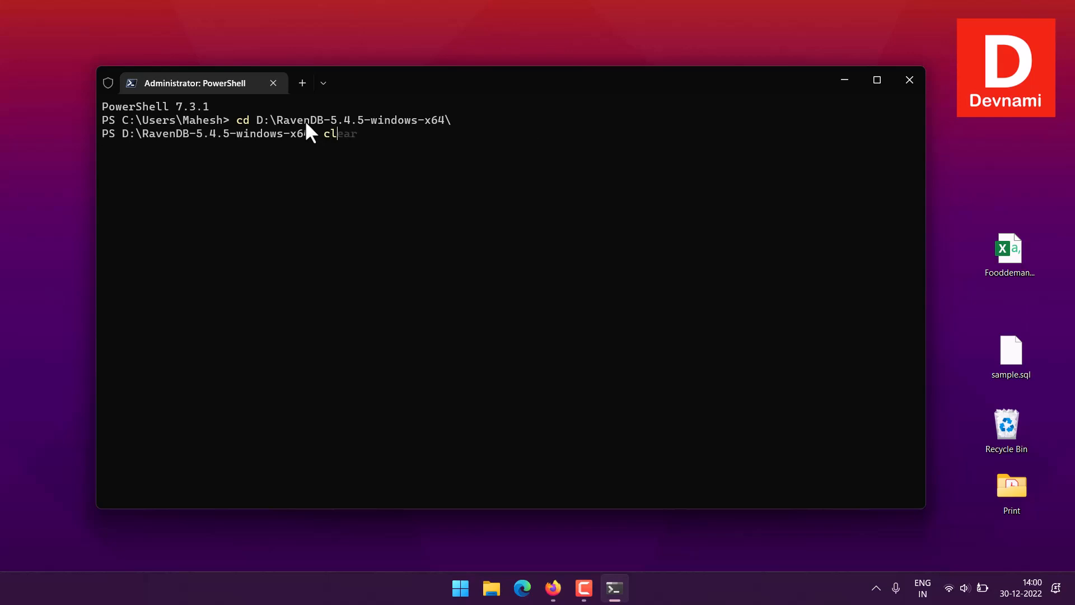
key(Return)
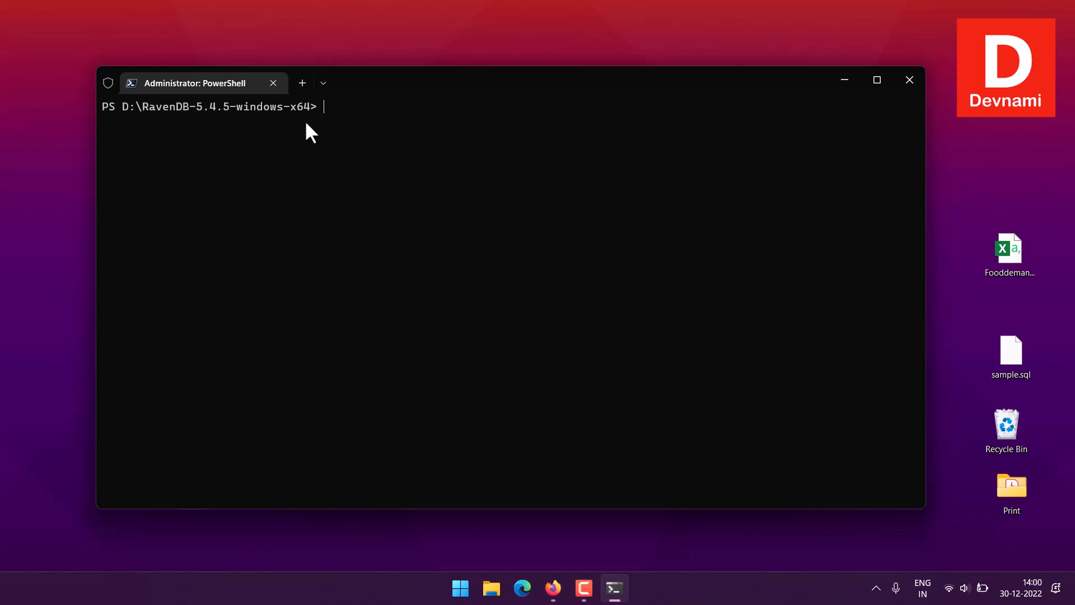
text(./)
key(Tab)
key(BackSpace)
key(BackSpace)
key(BackSpace)
text(/)
key(Tab)
key(BackSpace)
key(BackSpace)
key(BackSpace)
text(/run.ps1)
key(Return)
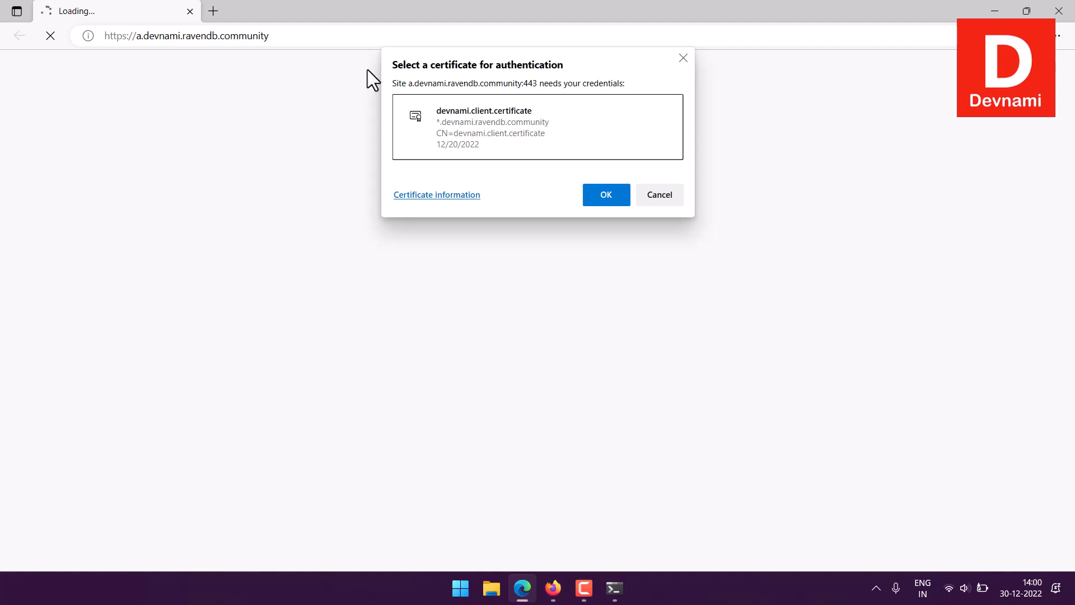
Authenticate to the RavenDB site with devnami.client.certificate and look over the server dashboard
click(502, 119)
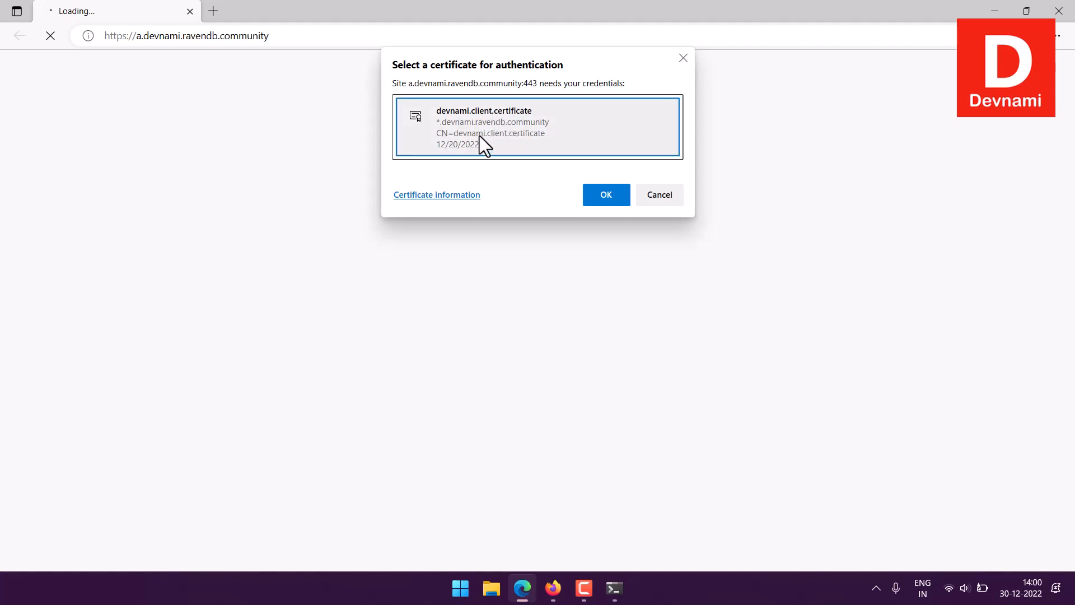
click(598, 197)
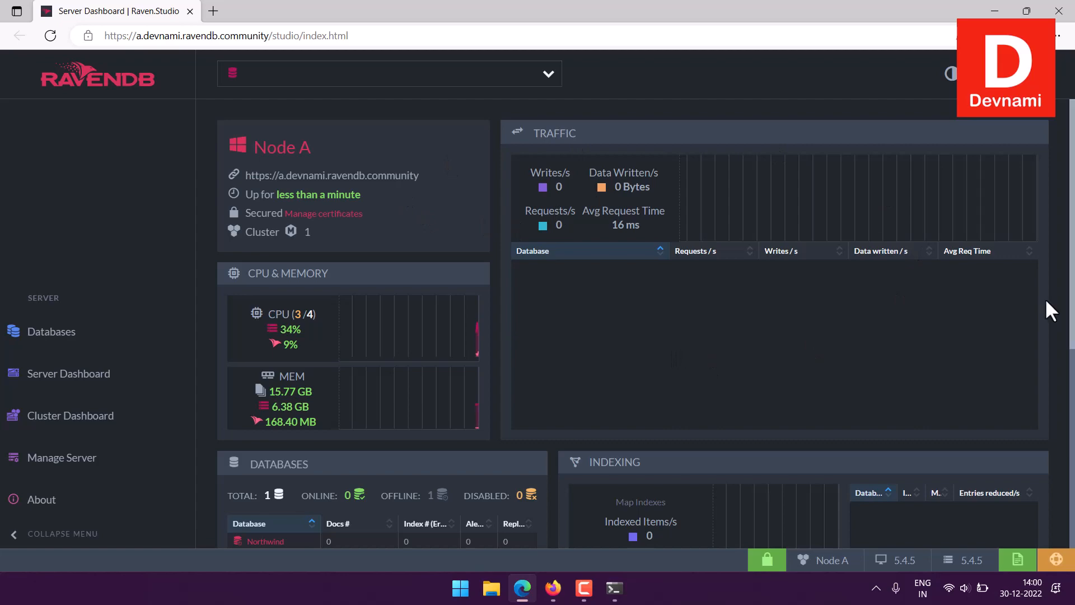
scroll(1046, 302, down, 3)
scroll(1044, 297, up, 3)
Open the Northwind database from the server's databases list
click(64, 331)
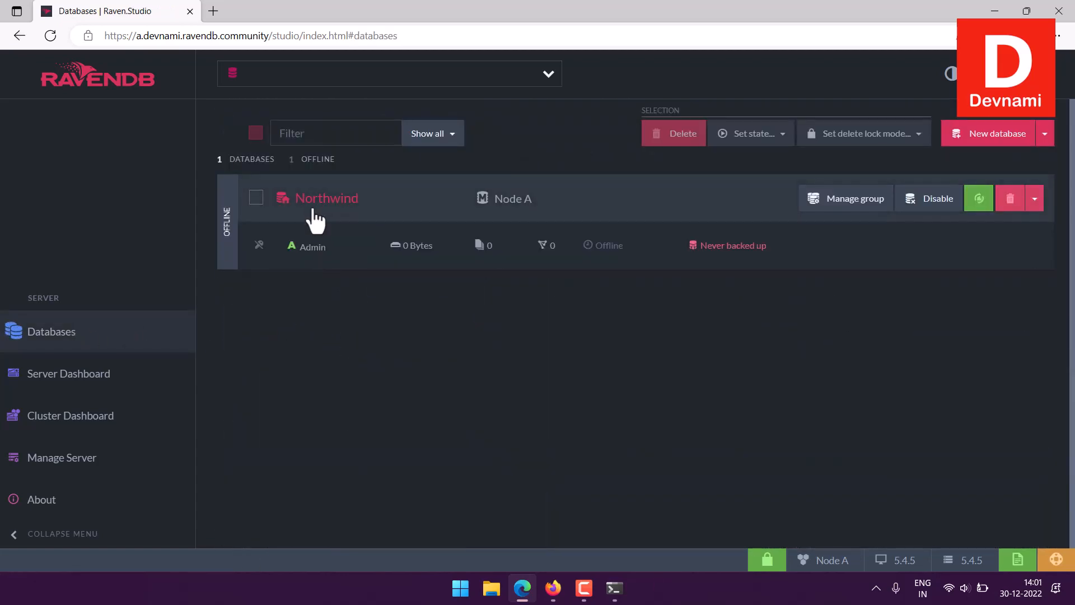
click(331, 203)
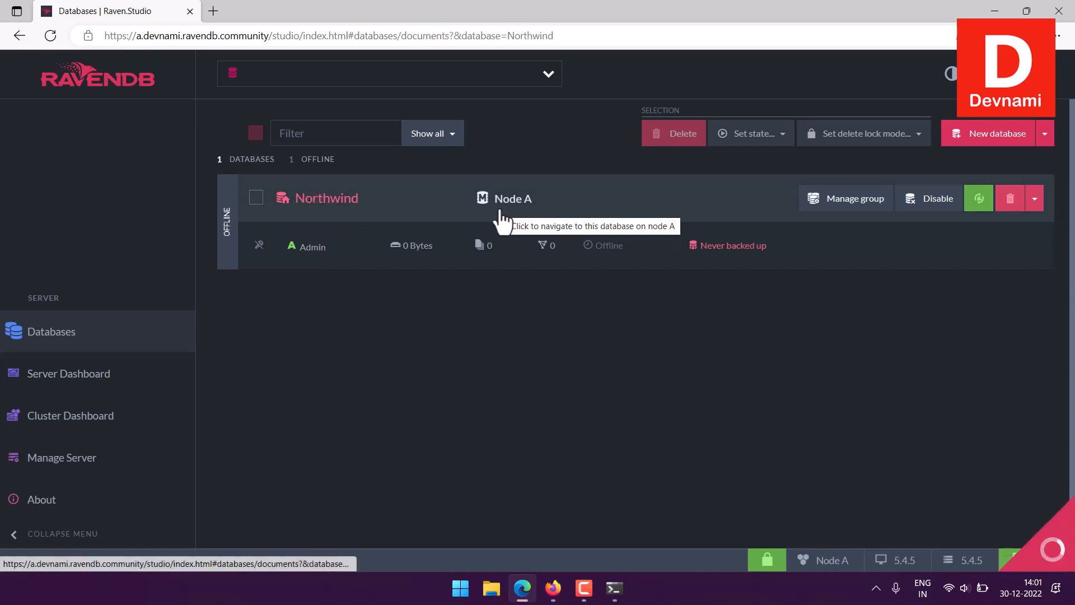
click(257, 197)
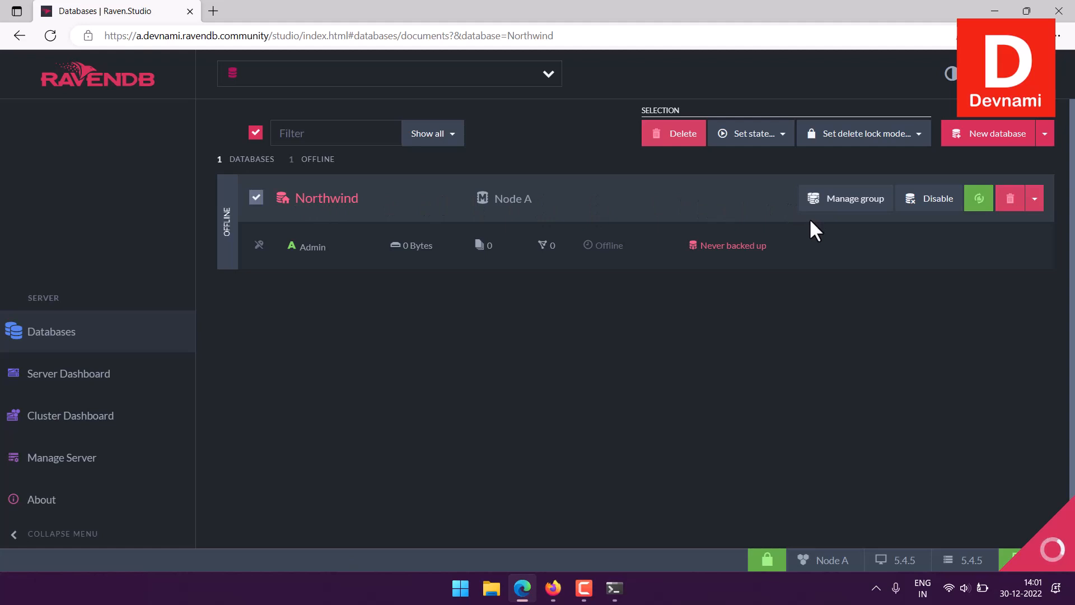
click(263, 196)
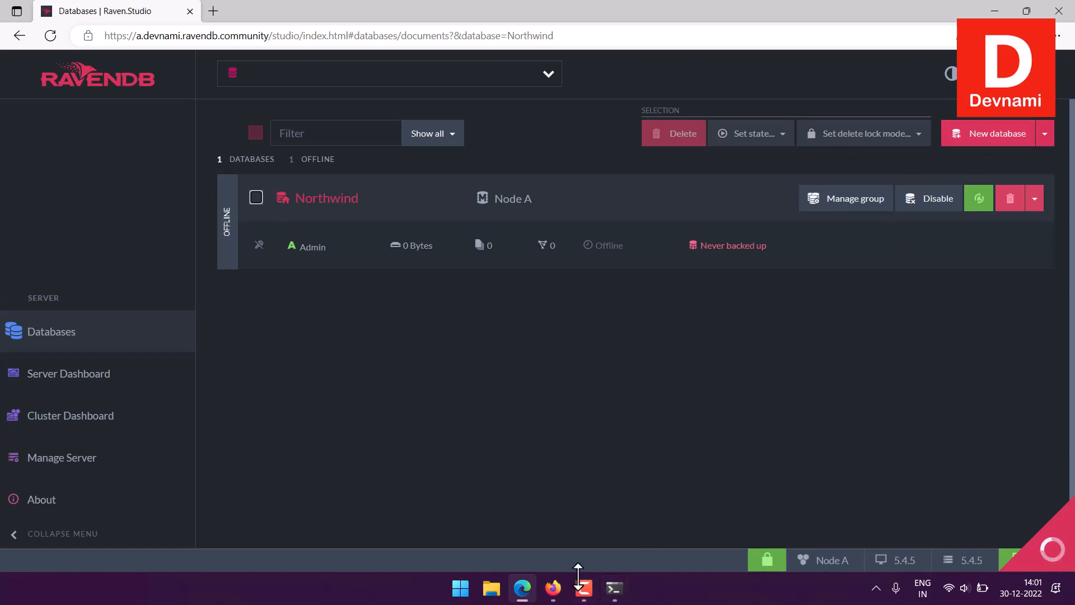
Minimize the terminal and switch to Firefox to view the Food Demand Prediction Dataset page on Kaggle
click(522, 593)
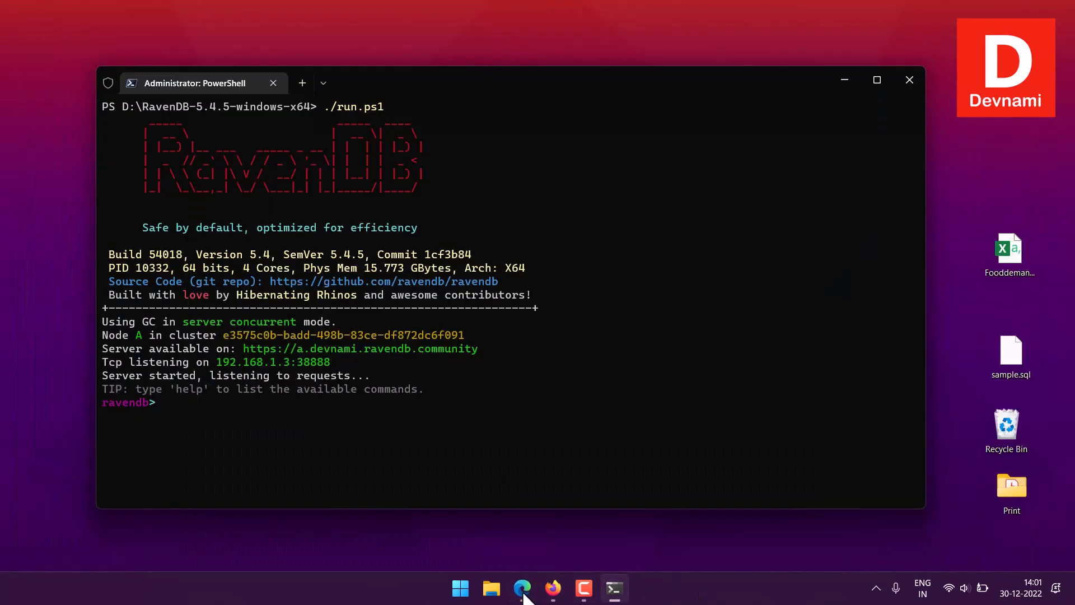
click(843, 82)
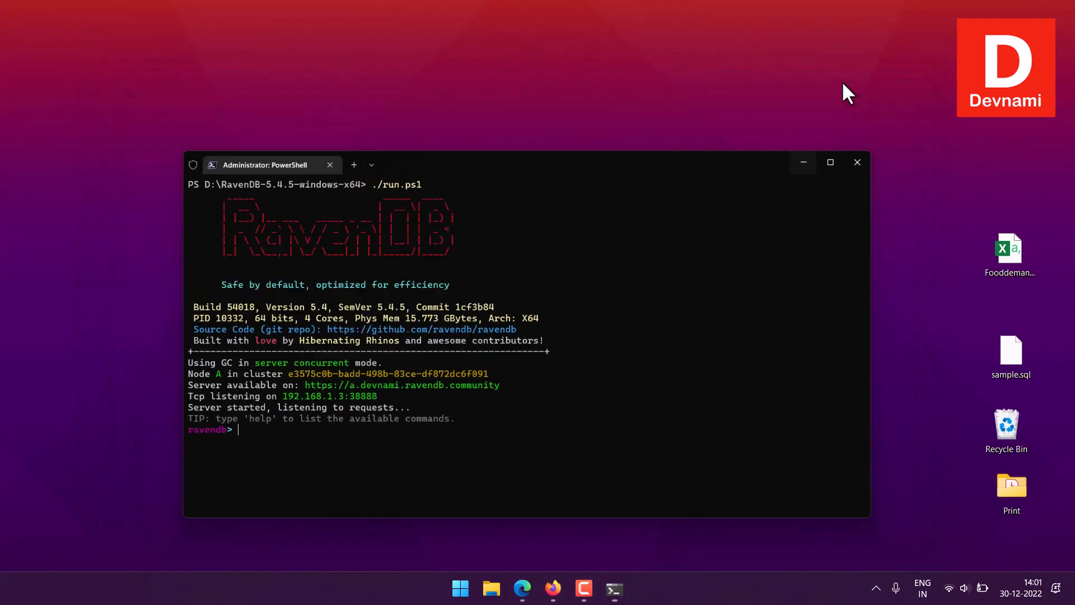
click(553, 587)
drag(215, 205, 463, 254)
click(463, 254)
drag(272, 205, 665, 202)
click(664, 201)
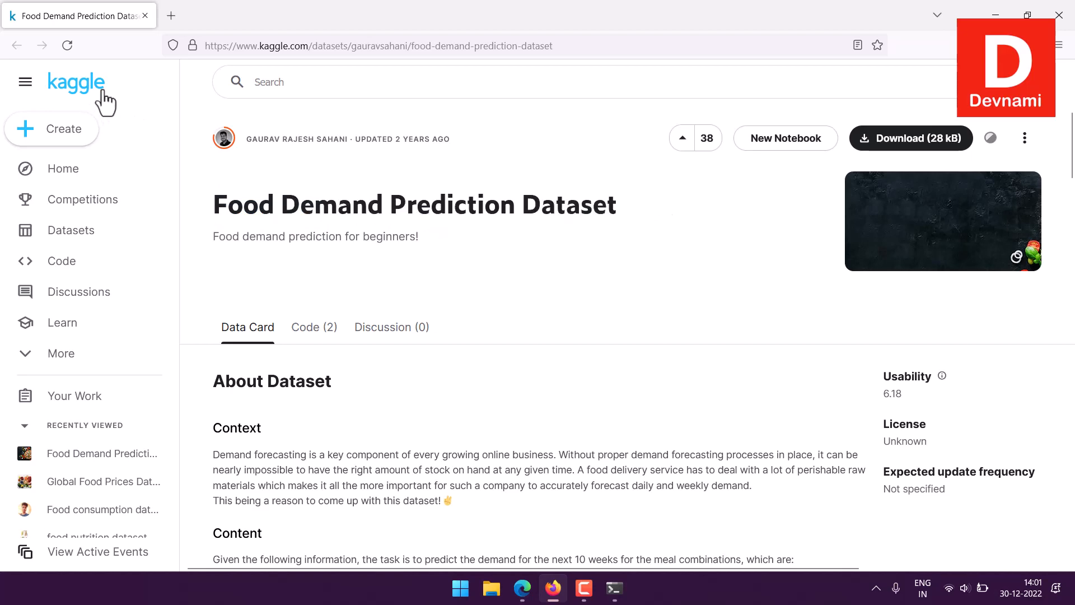
Examine the columns and rows in the Kaggle dataset's data preview
scroll(503, 251, down, 10)
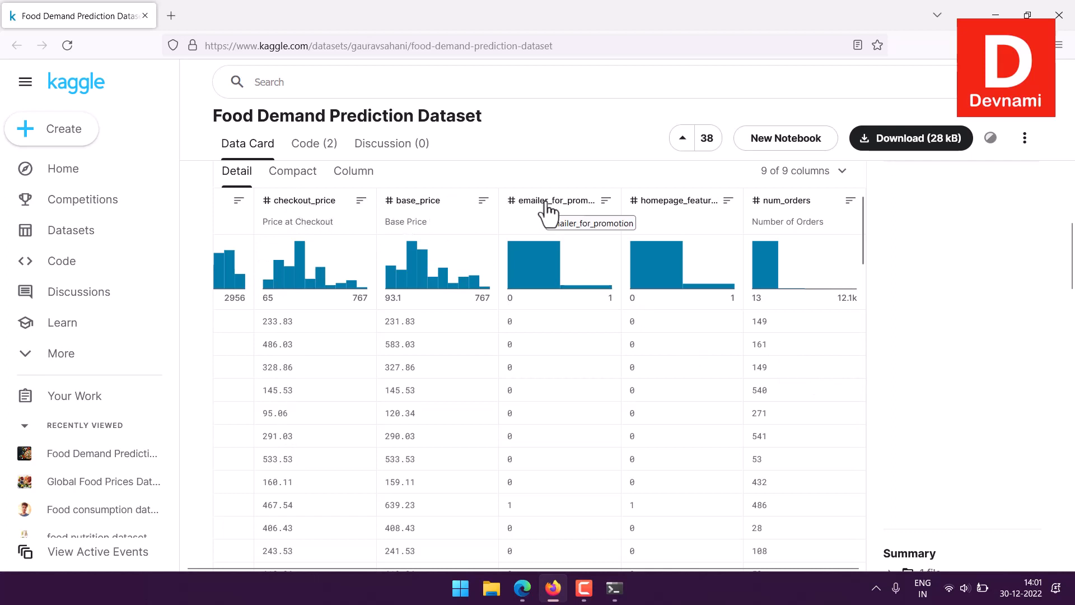
scroll(794, 399, down, 5)
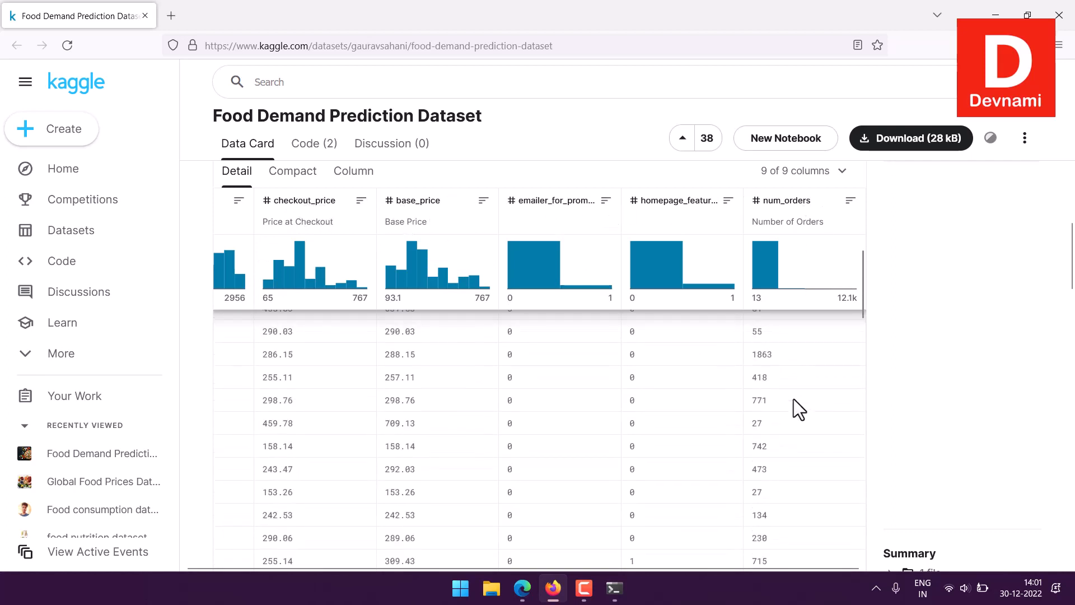
scroll(794, 399, down, 10)
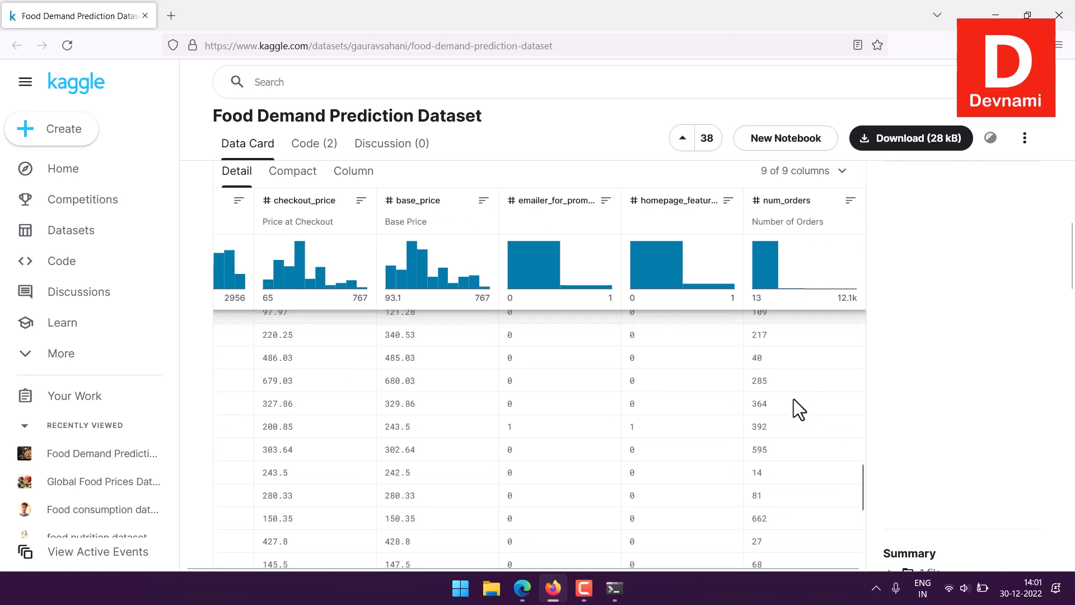
scroll(794, 399, down, 8)
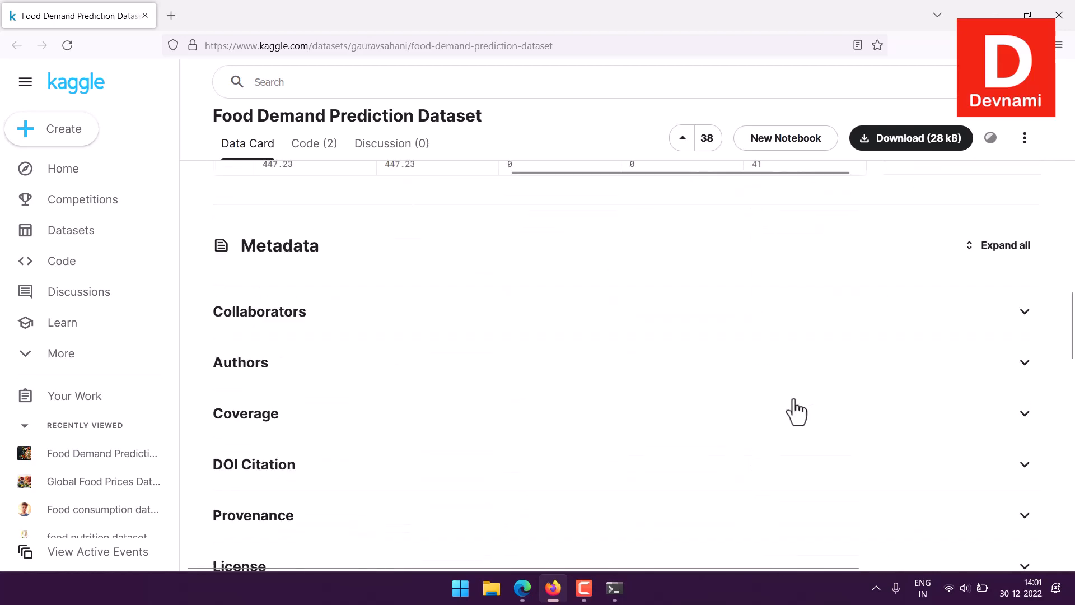
scroll(794, 398, up, 5)
scroll(794, 398, up, 10)
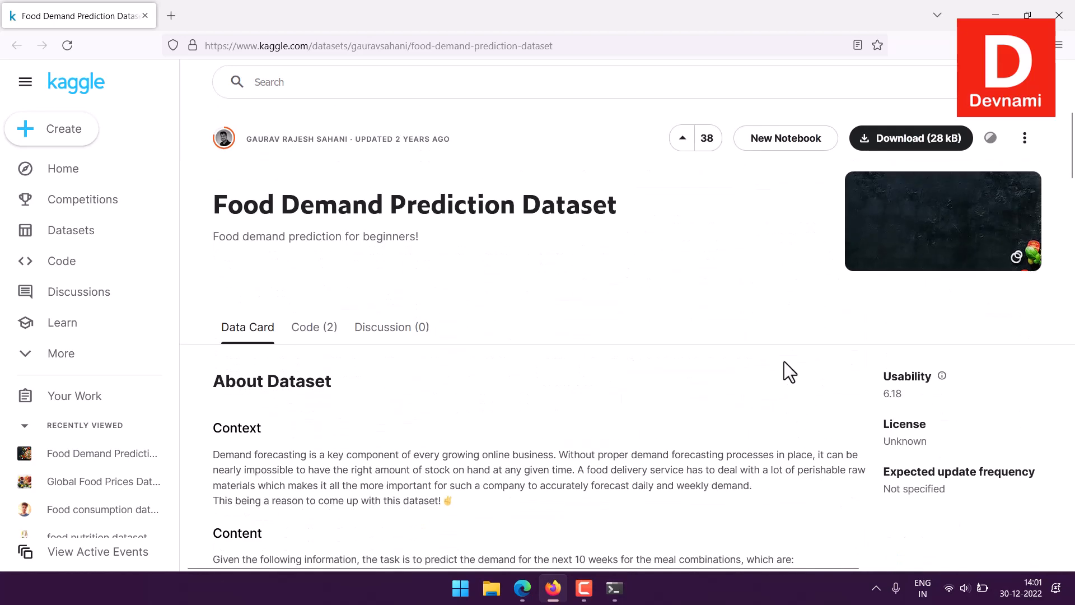
Minimize Firefox, switch back to Edge and go to the RavenDB databases list
click(996, 15)
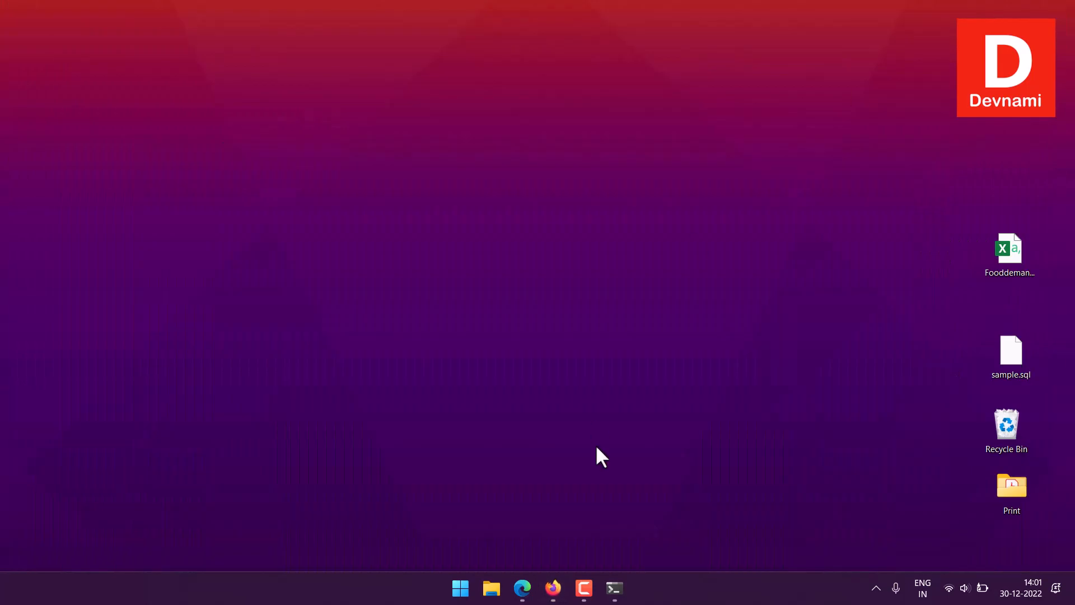
click(530, 589)
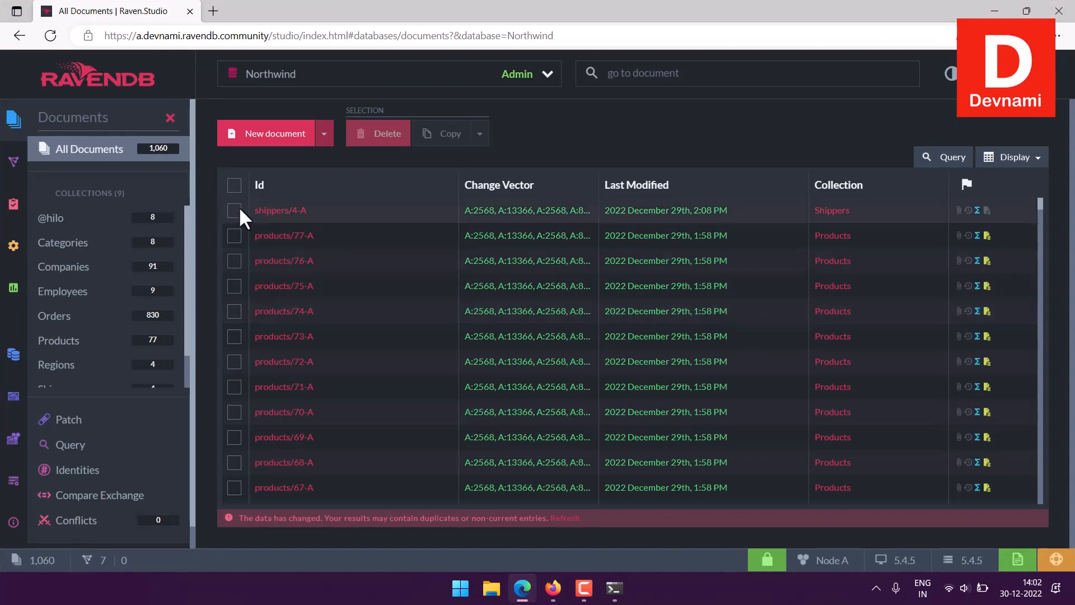
click(171, 118)
click(74, 116)
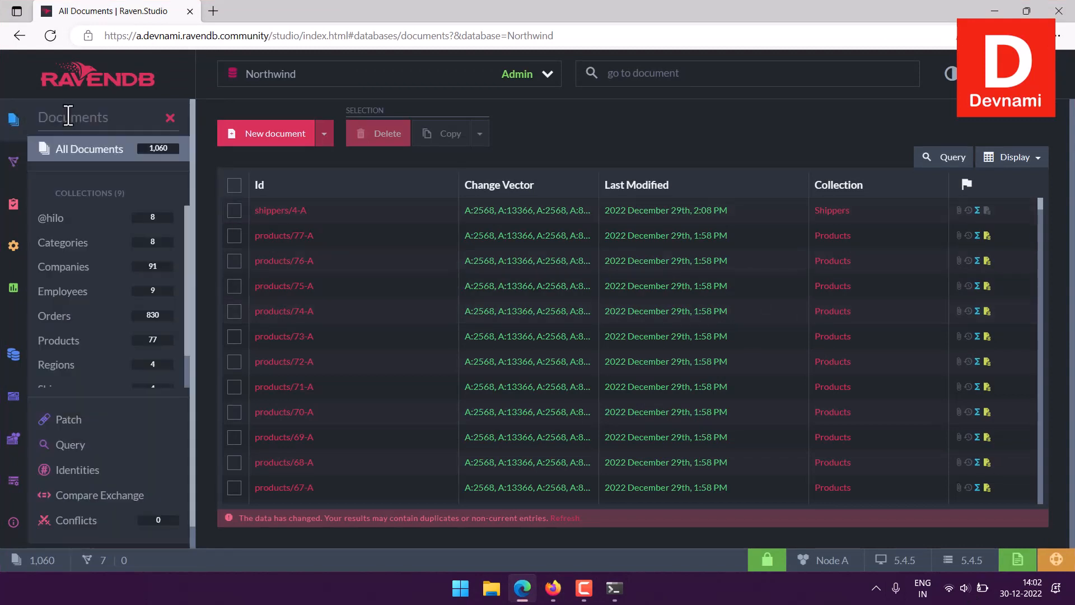
click(170, 118)
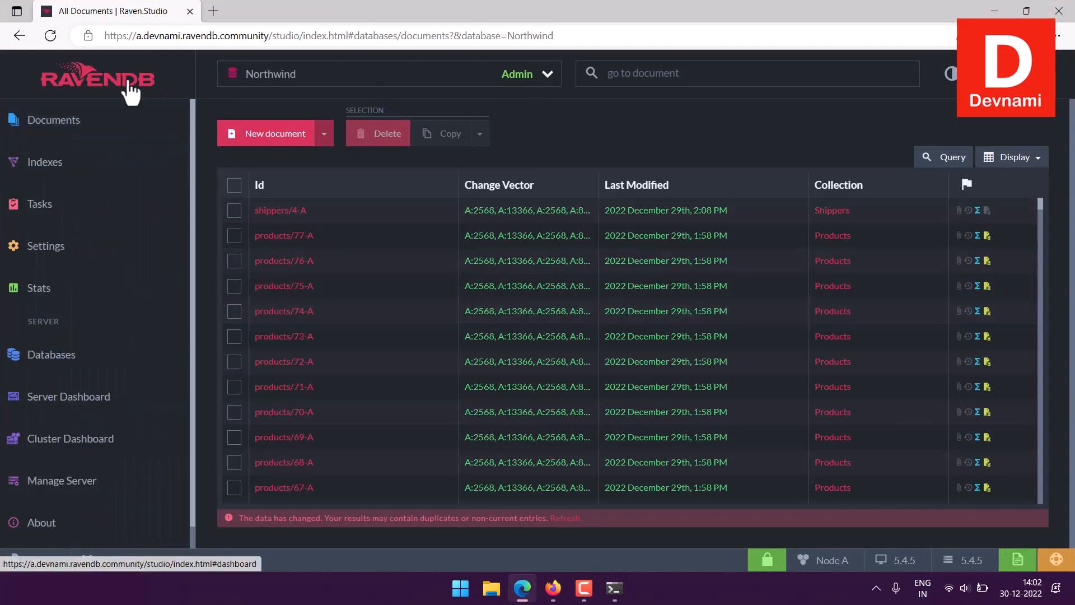
click(64, 83)
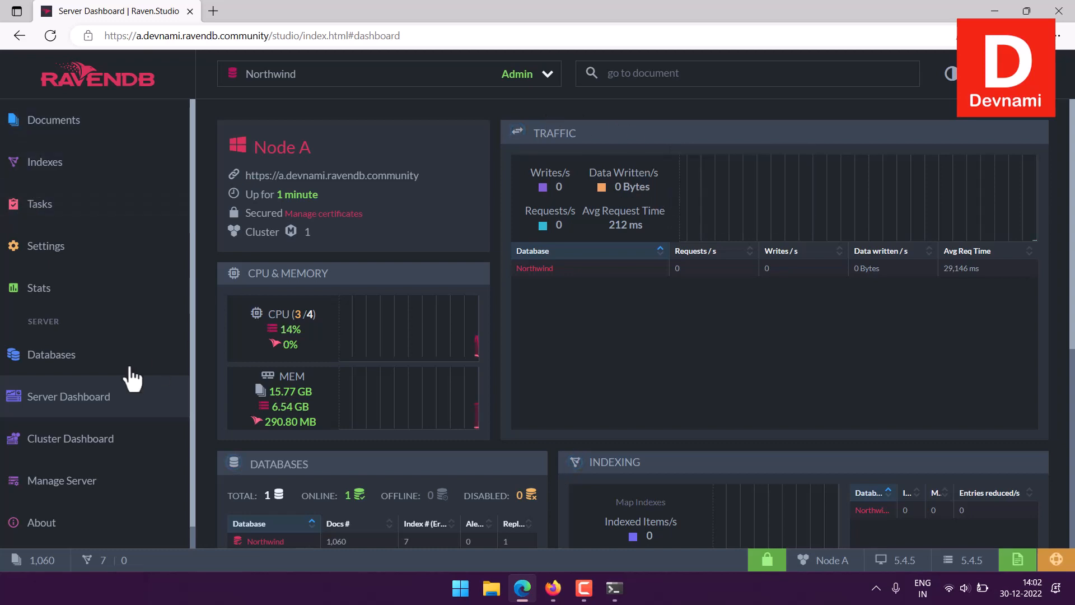
click(93, 368)
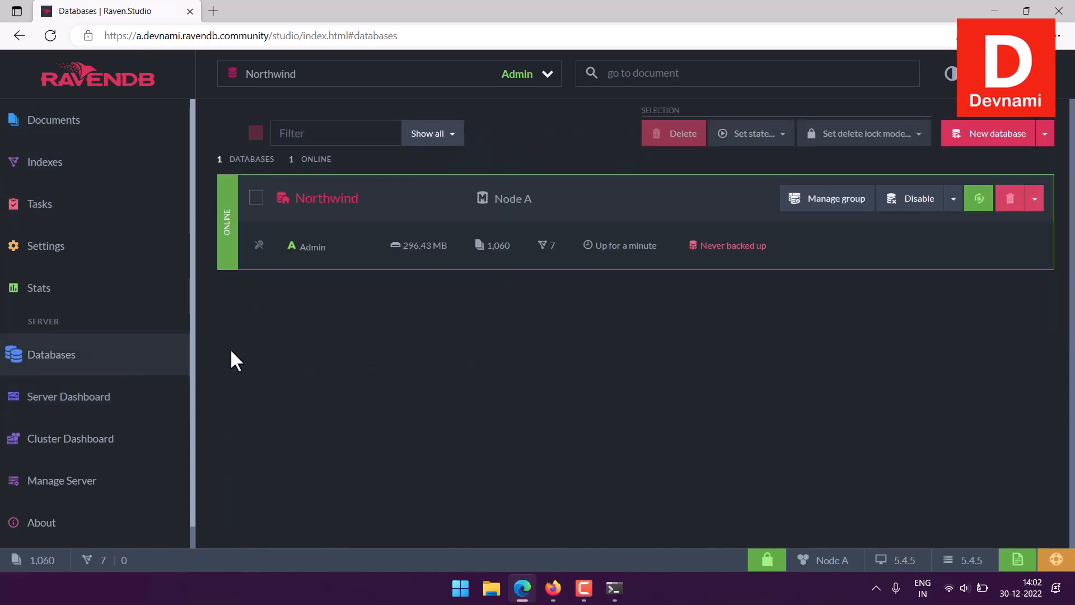
Create a new database named FoodData, reviewing its path configuration and leaving the optional path empty
click(981, 138)
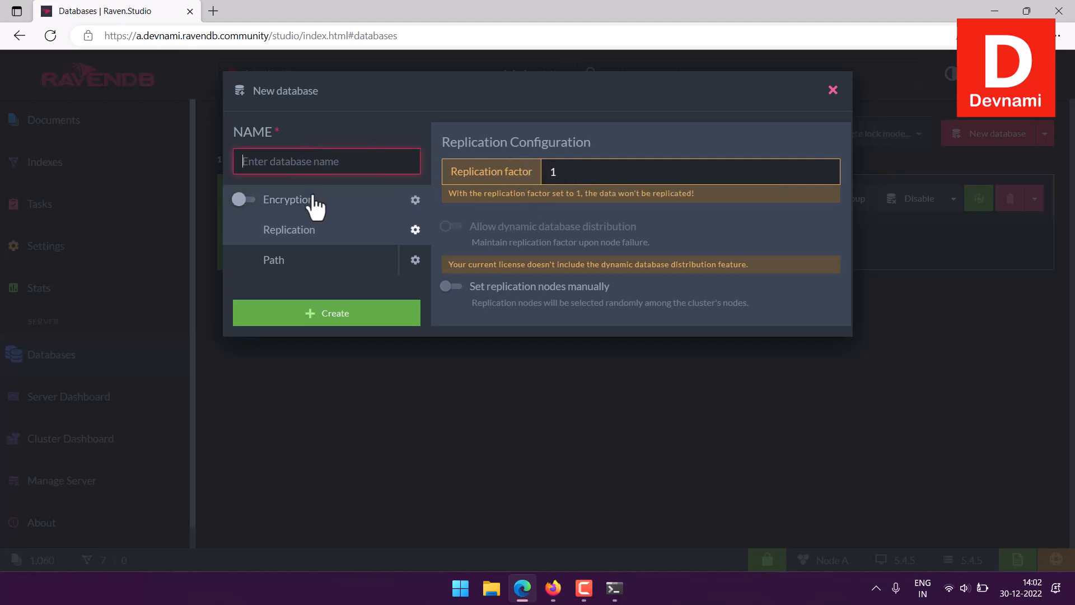
click(283, 263)
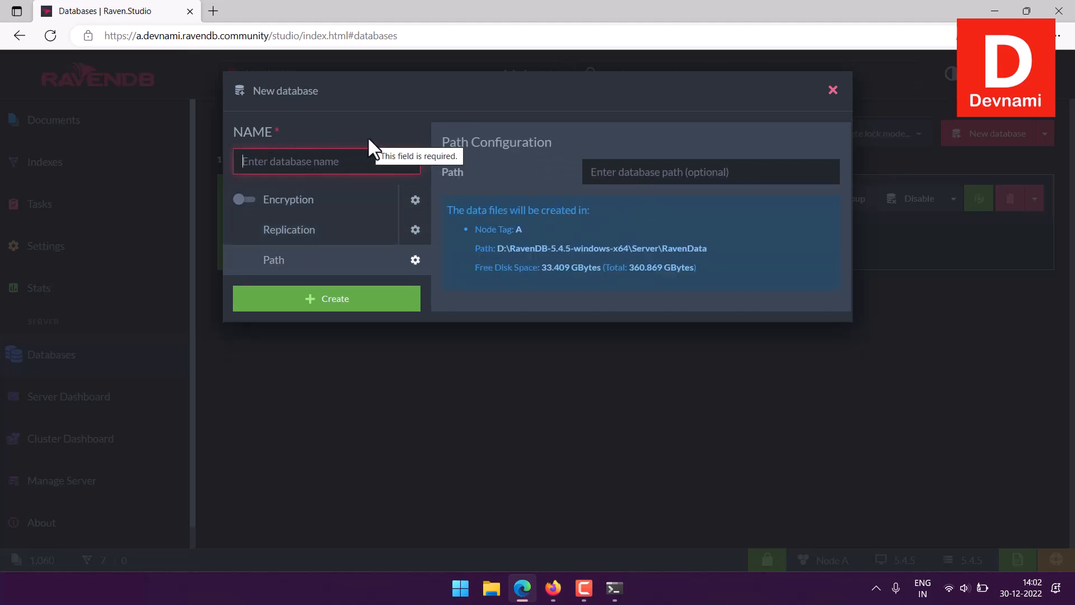
text(Foo)
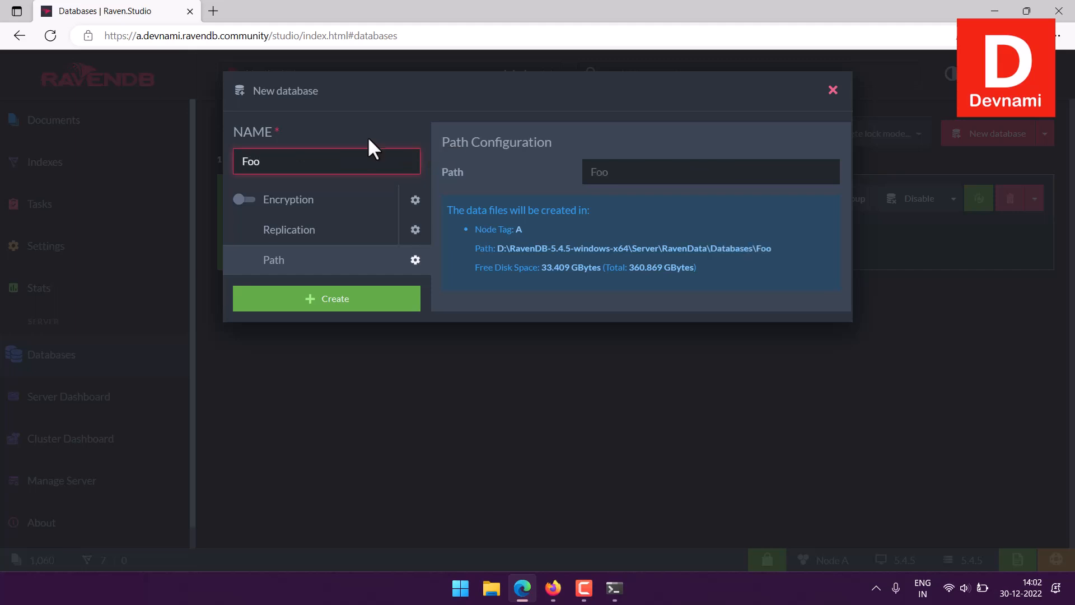
text(dData)
click(350, 306)
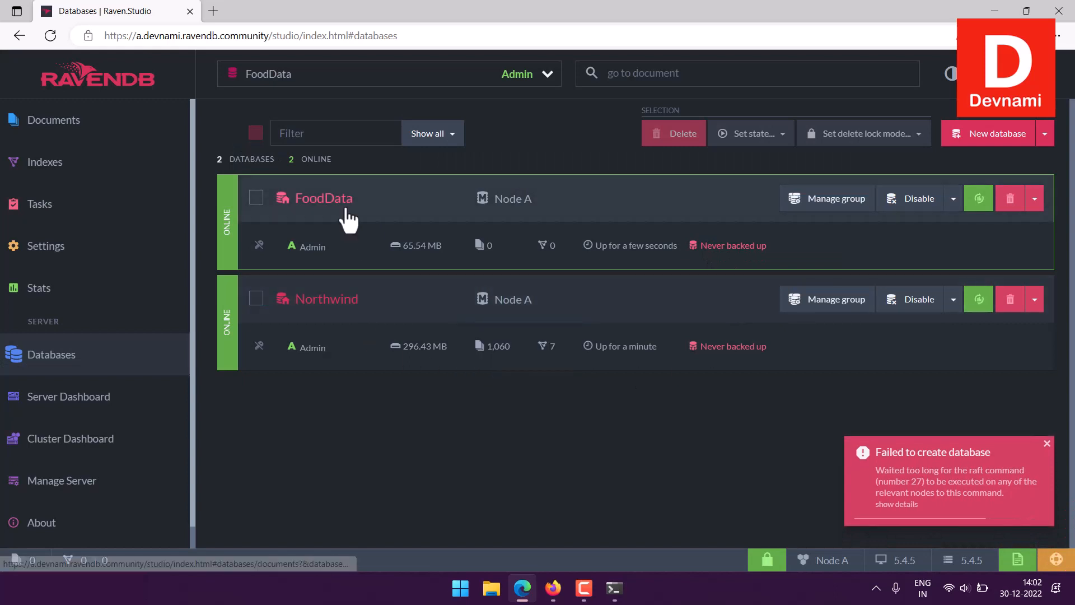
Open the FoodData database and go to its data import page
click(347, 215)
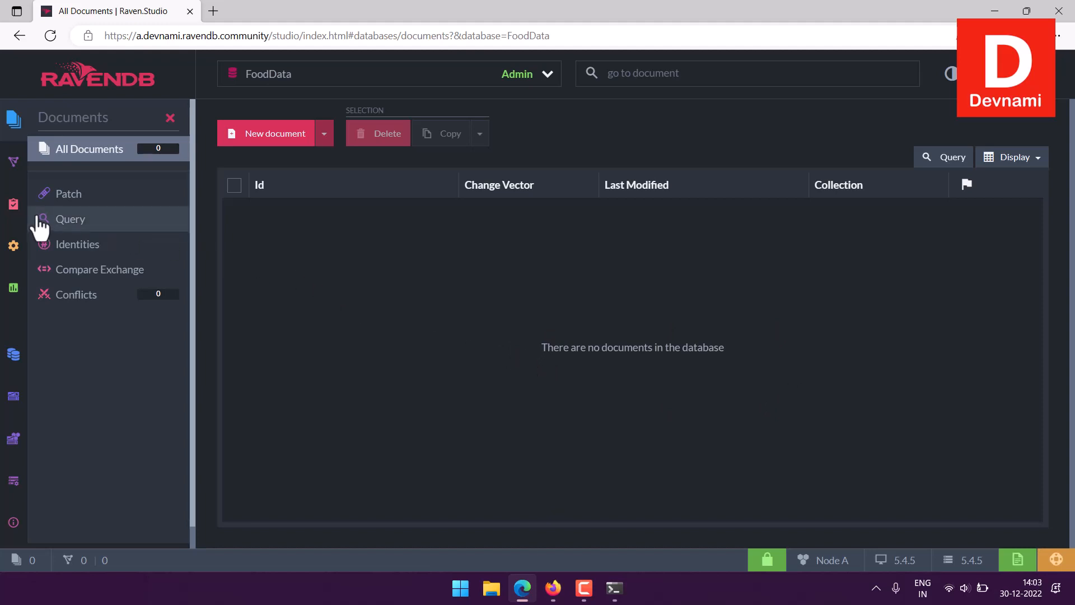
click(16, 205)
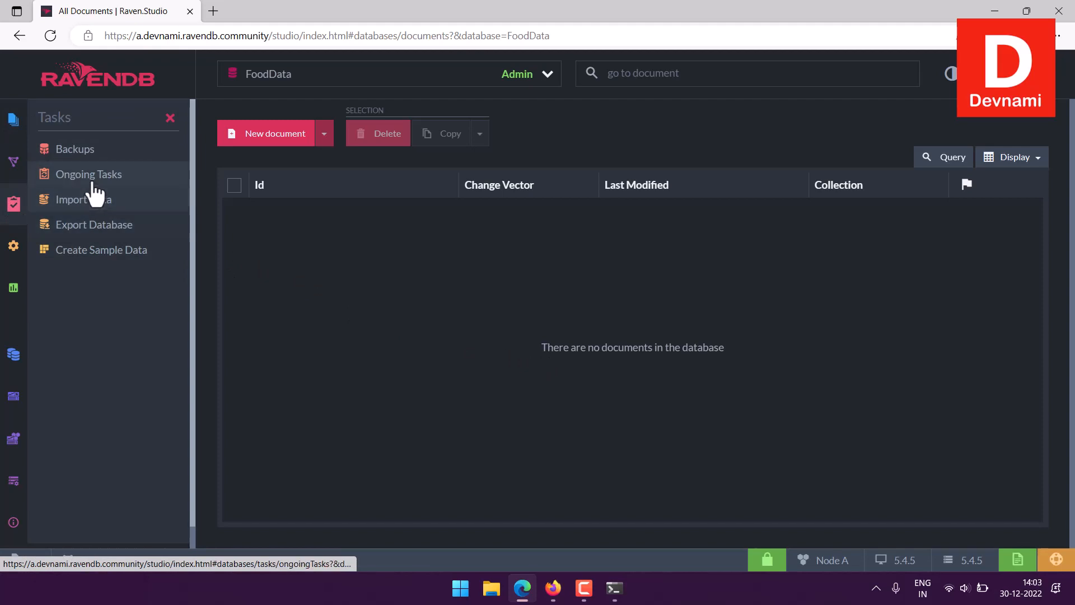
click(92, 205)
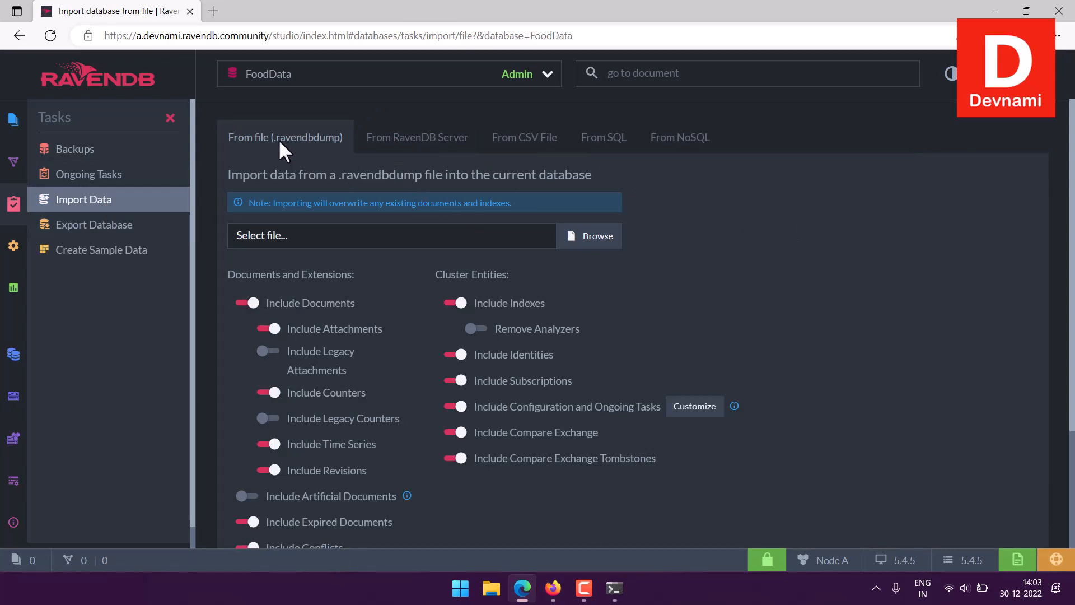
Review the import options for another RavenDB server, a CSV file, SQL and NoSQL sources
click(401, 147)
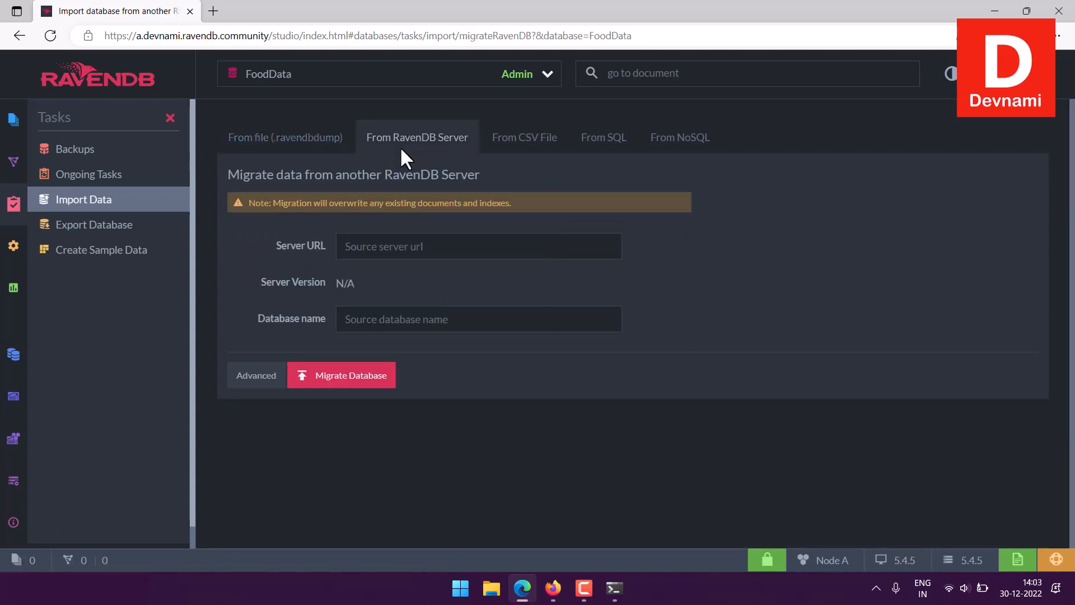
click(551, 147)
click(628, 146)
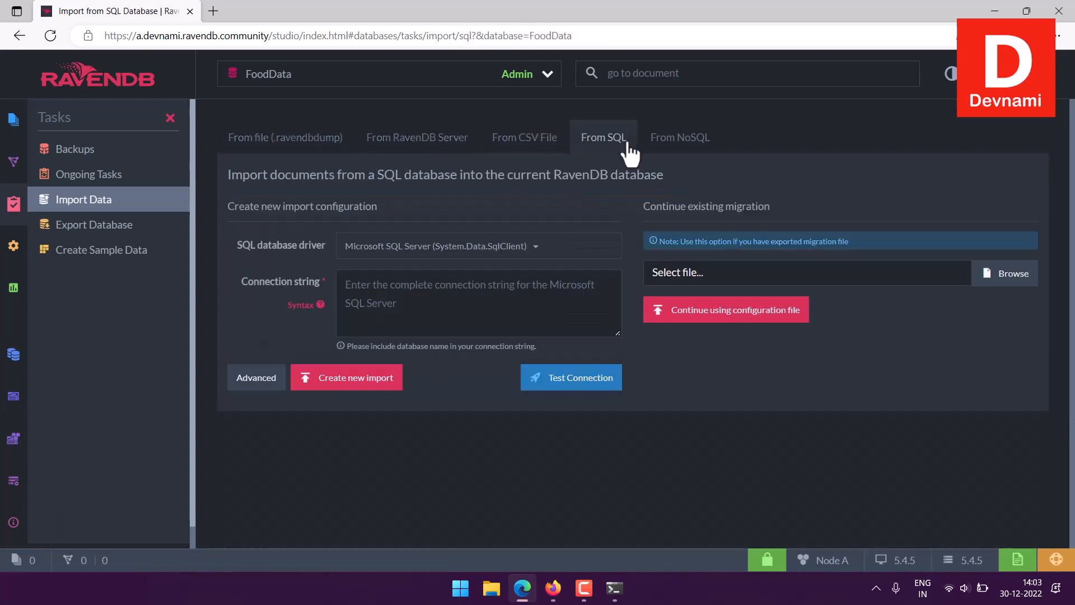
click(684, 141)
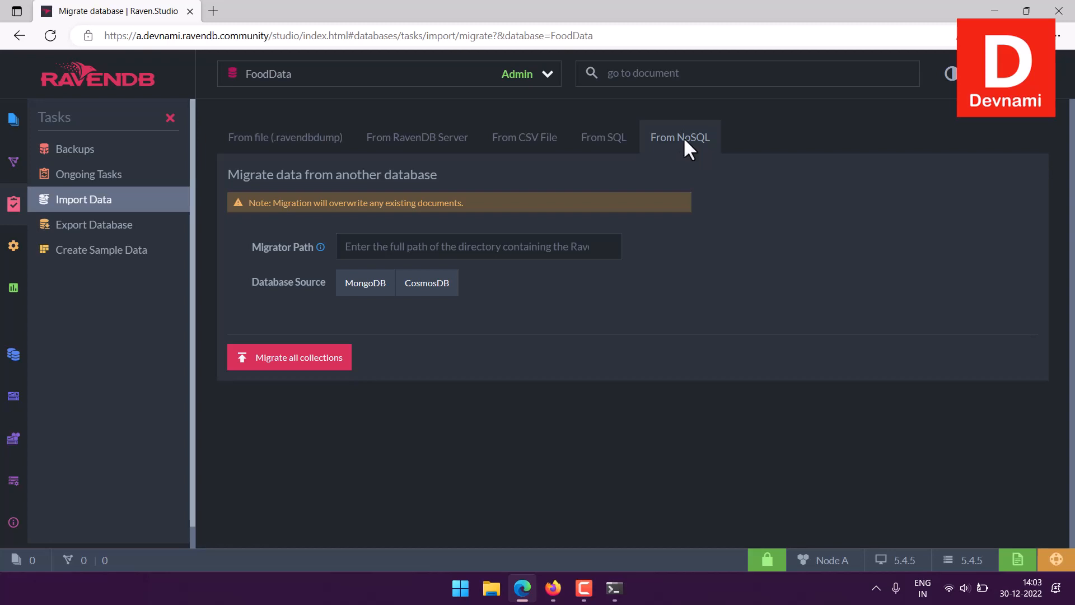
Choose to import from a CSV file and select Fooddemand.csv from the Desktop as the source
click(520, 140)
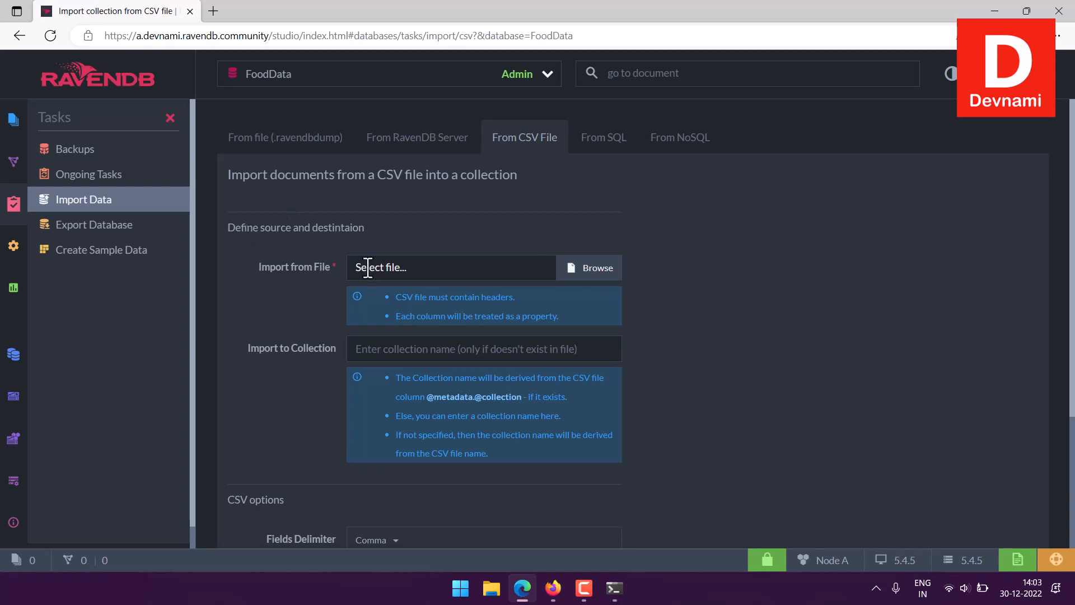
click(580, 268)
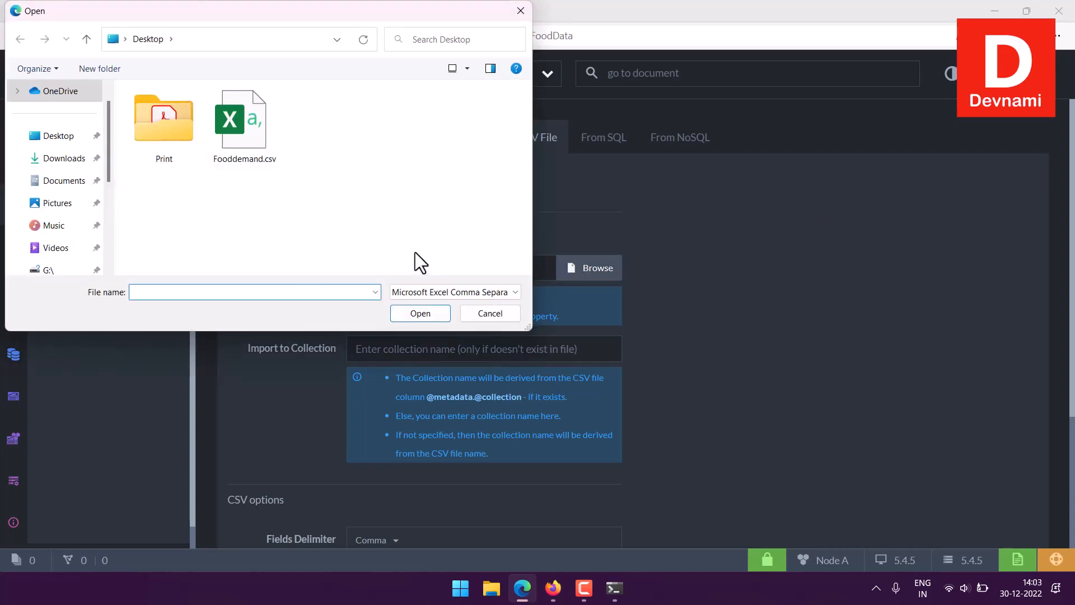
click(244, 161)
click(414, 312)
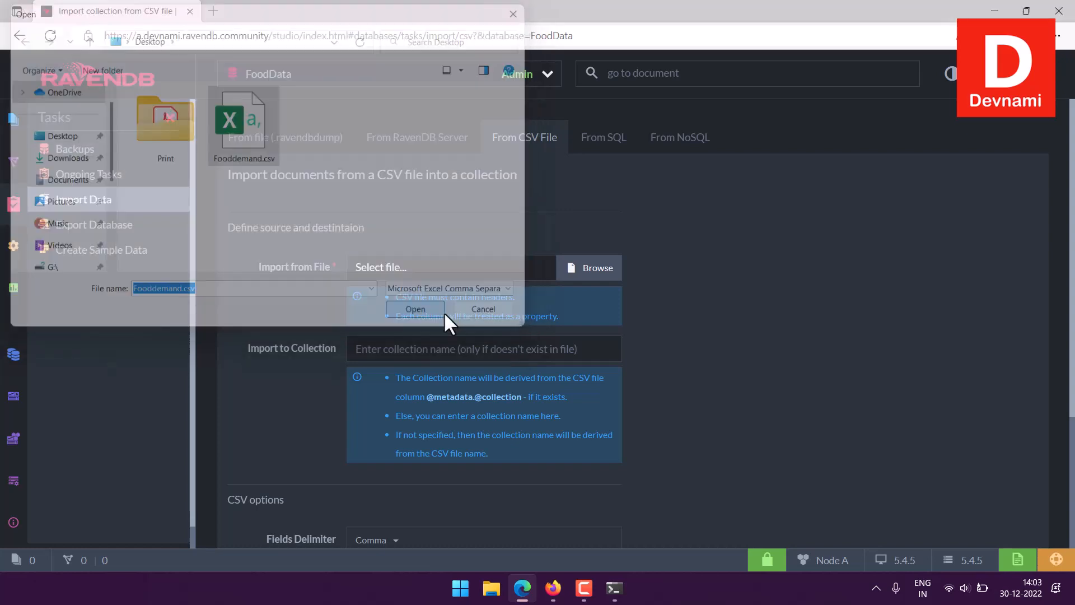
Switch to Firefox, examine the Food demand.csv data in the Kaggle detail and compact views, and return to Edge
click(552, 587)
scroll(468, 333, down, 4)
scroll(468, 336, down, 10)
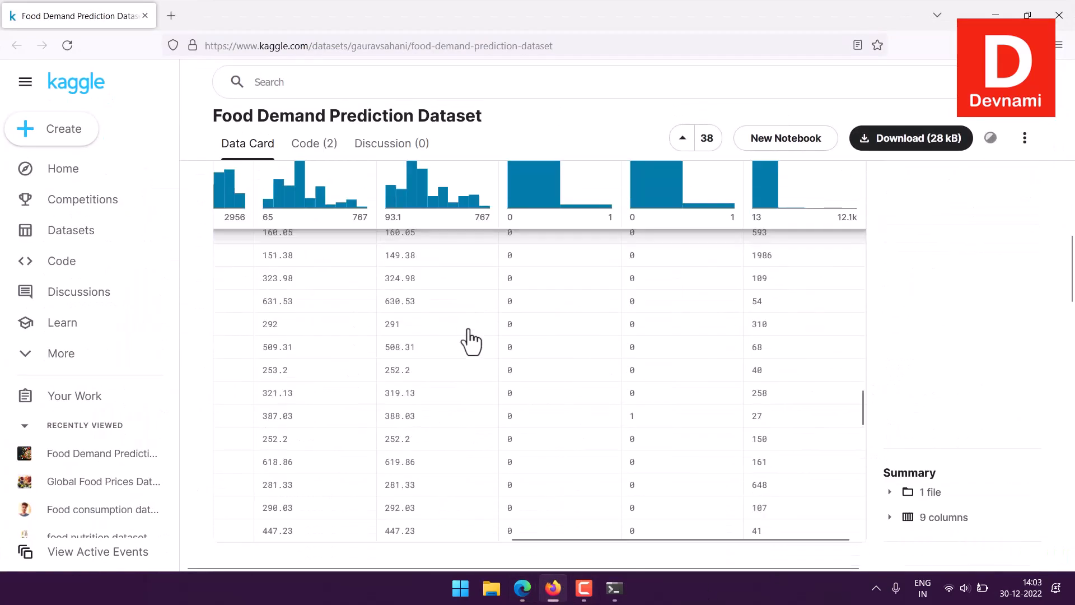
scroll(948, 392, up, 1)
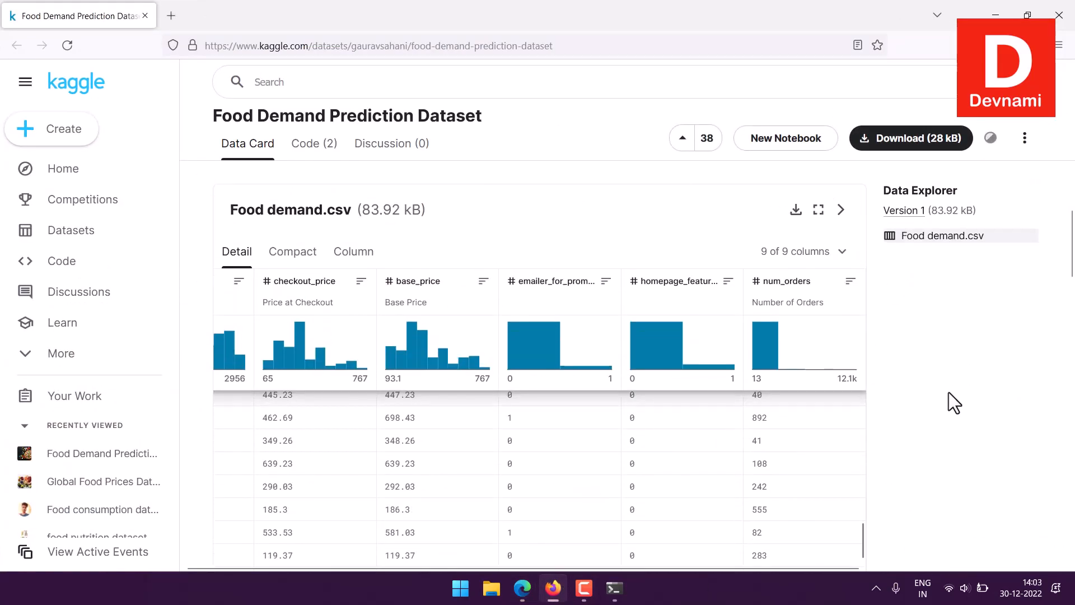
click(293, 251)
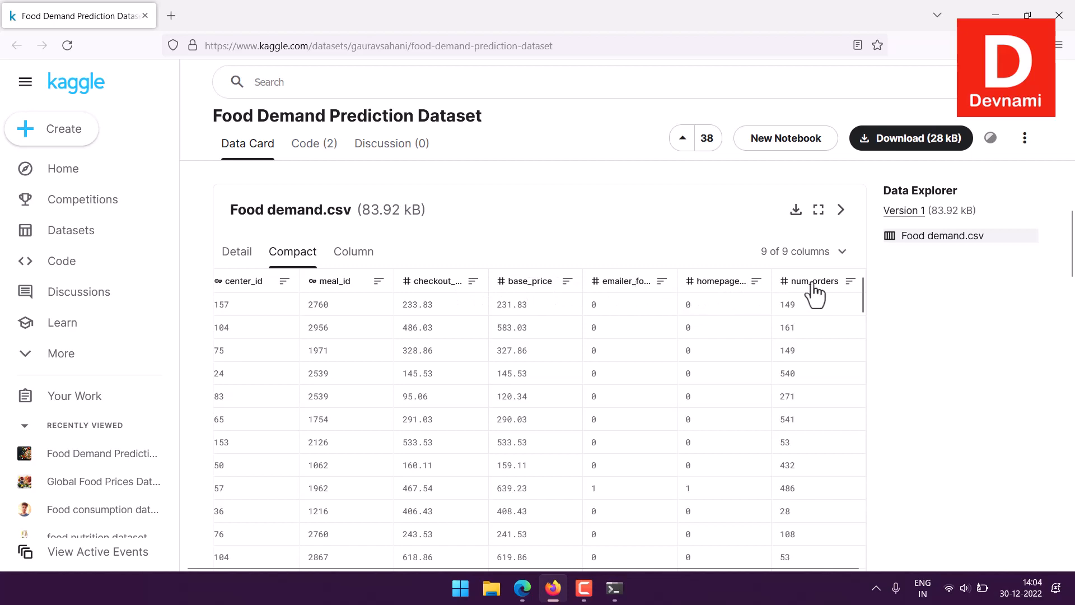
scroll(805, 344, down, 15)
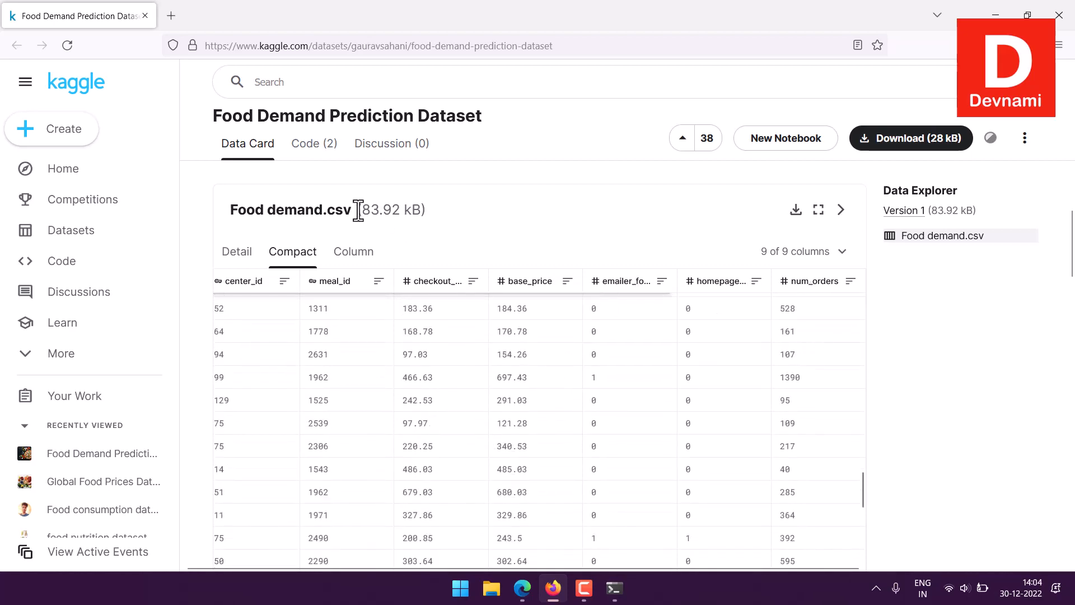
drag(276, 212, 346, 207)
click(537, 242)
click(995, 15)
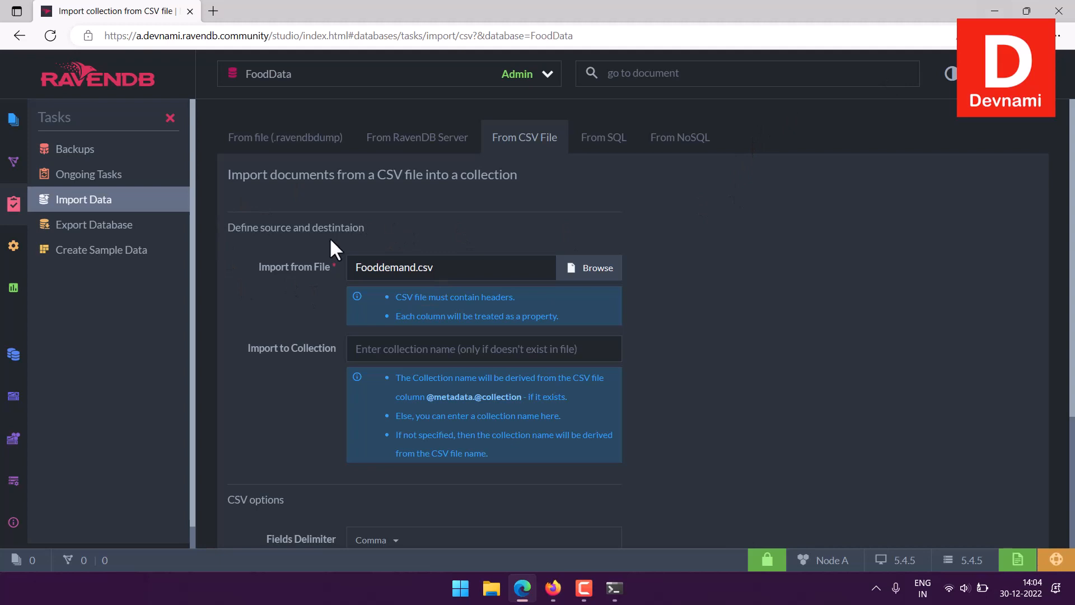
Import the selected CSV file as a collection with the default CSV options and close the import summary
scroll(314, 255, down, 3)
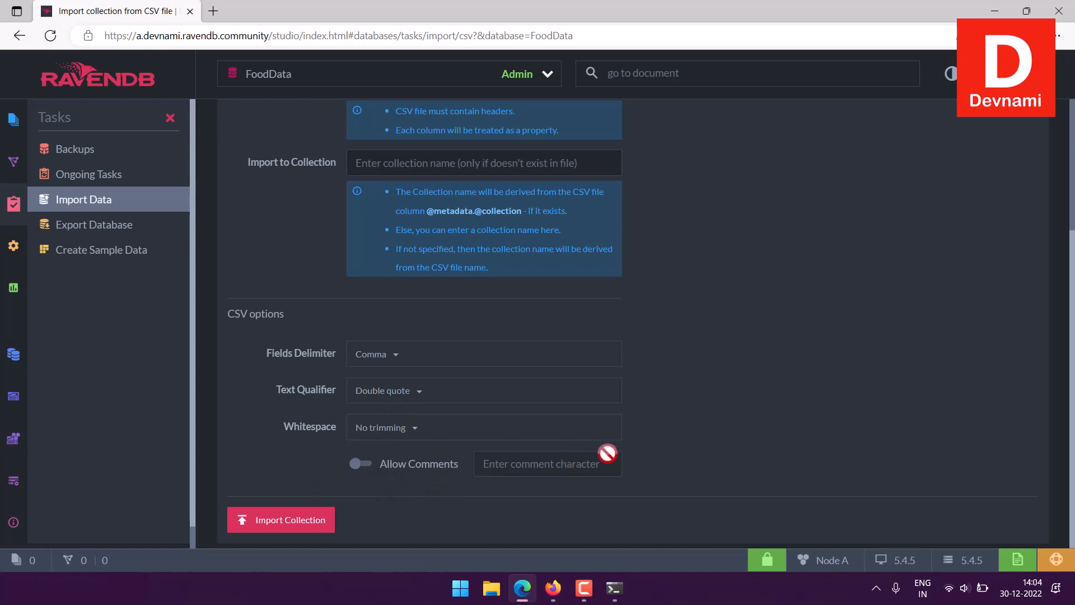
click(276, 523)
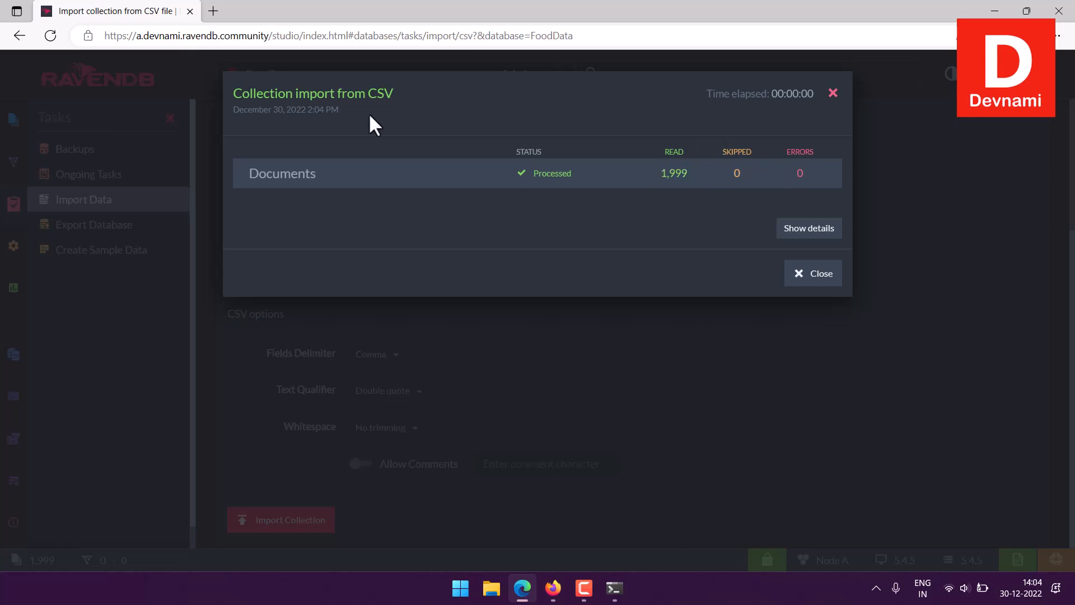
click(801, 274)
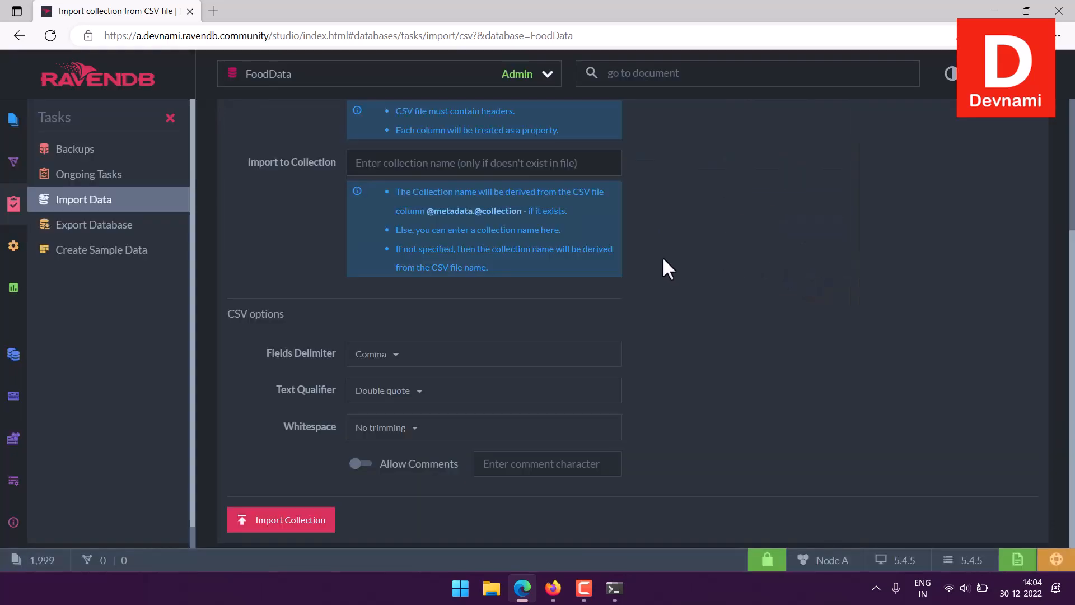
Go to the databases list and open the documents of the FoodData database
click(171, 118)
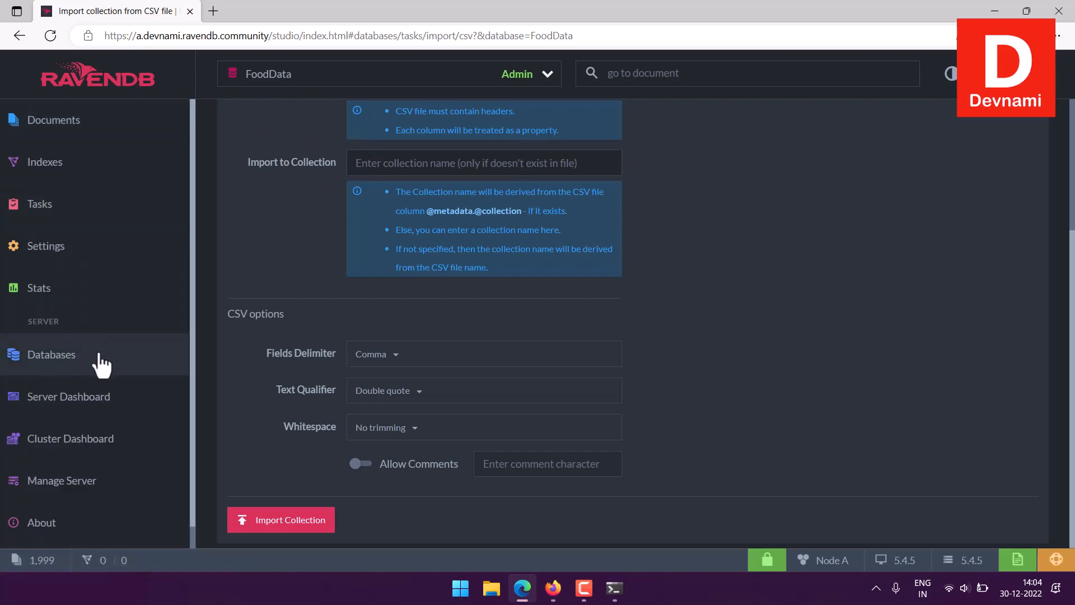
click(70, 358)
click(318, 203)
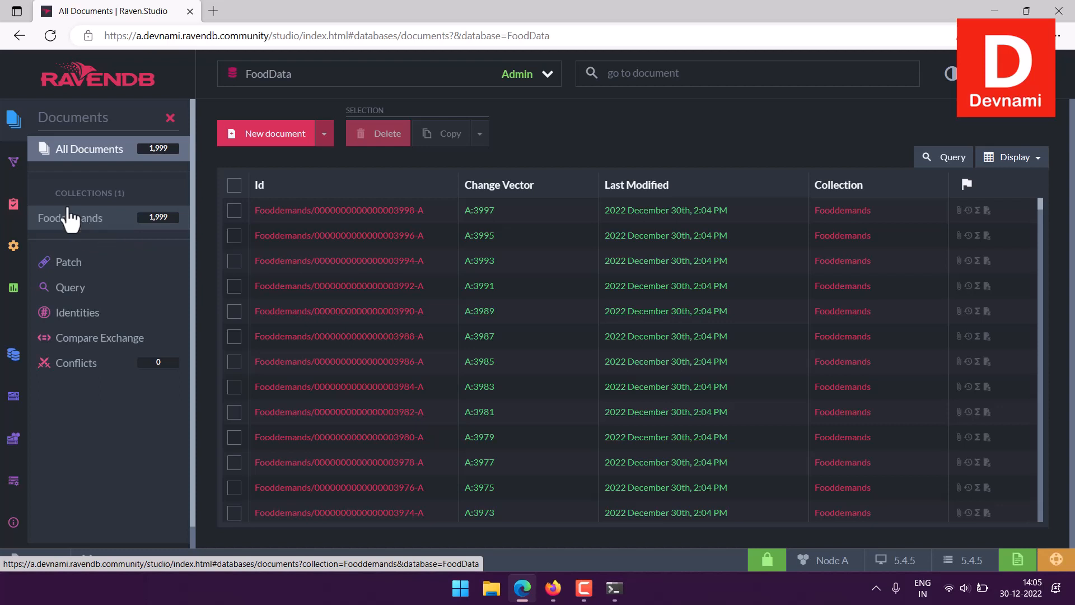
Look through the imported documents and open the first Fooddemands document in the list
mouse_move(502, 399)
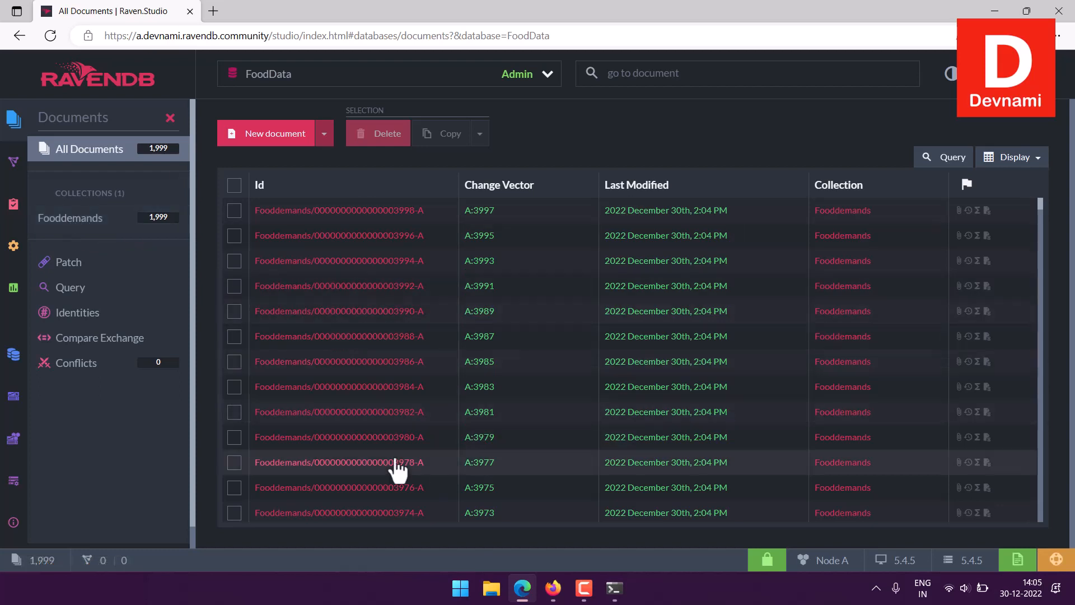
scroll(402, 350, down, 10)
scroll(402, 351, down, 9)
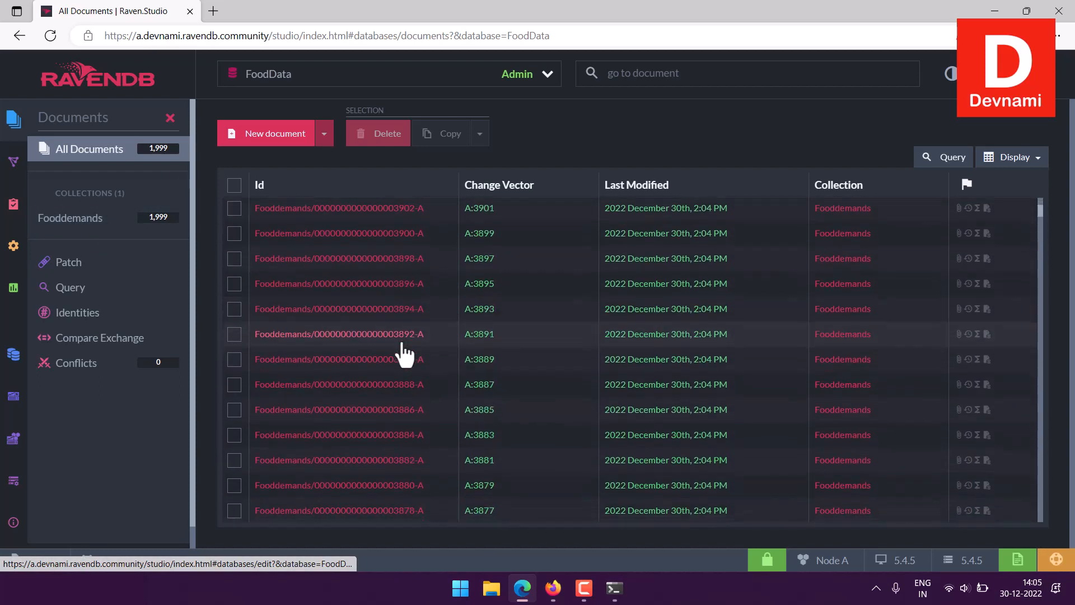
scroll(404, 353, up, 19)
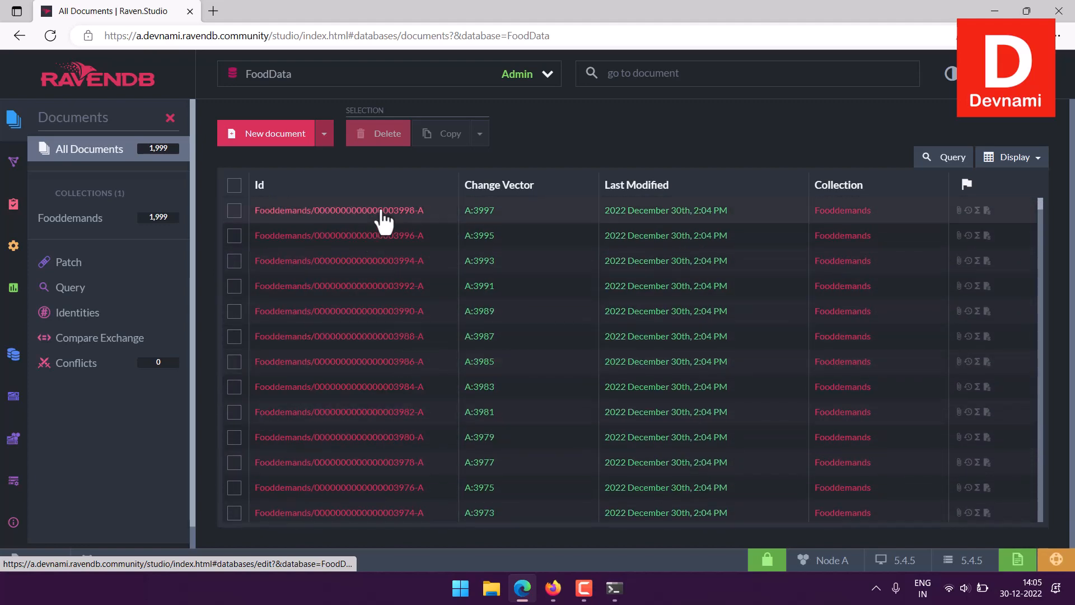
mouse_move(377, 214)
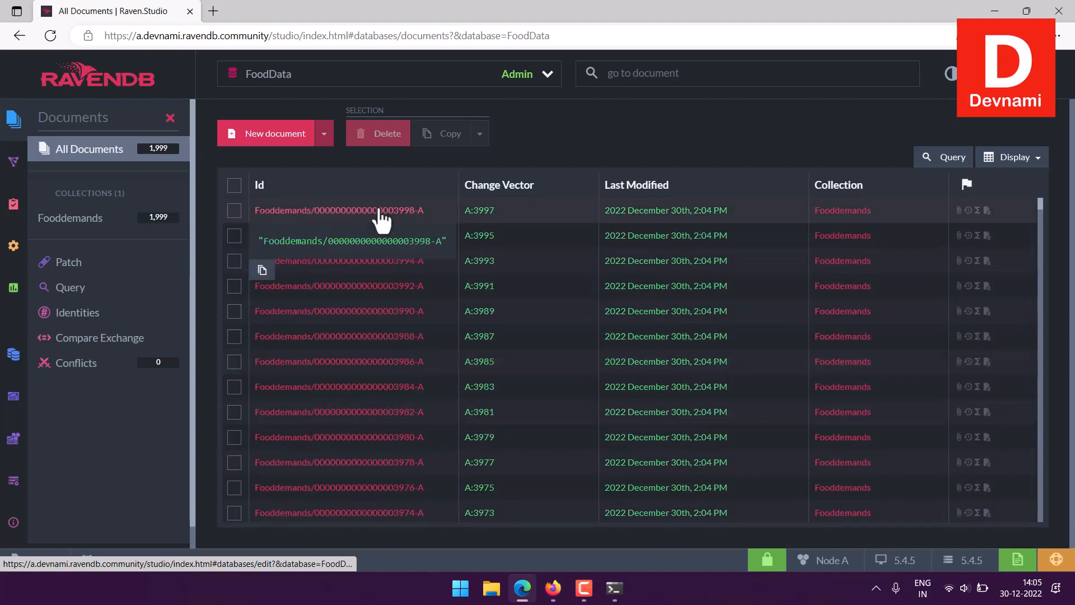
click(307, 211)
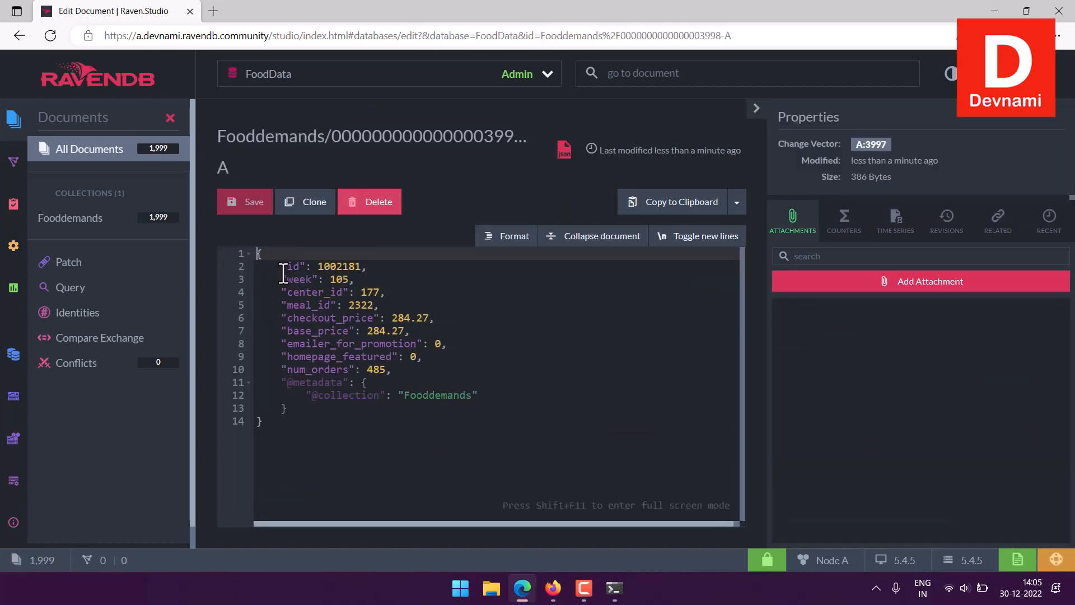
Examine the collection name in the document's identifier and the id field in its JSON
drag(218, 138, 331, 139)
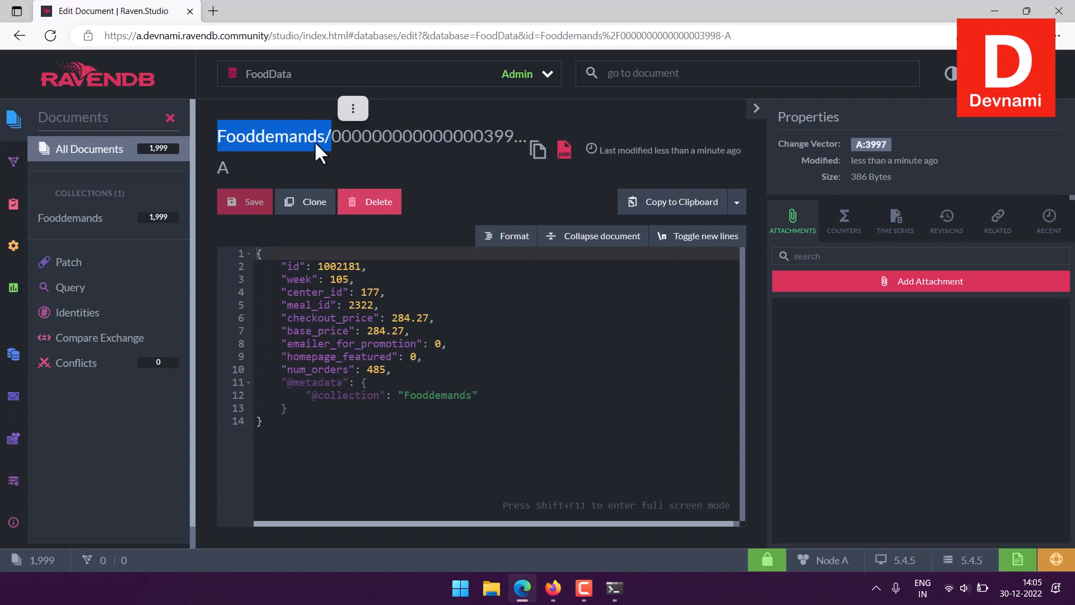
click(260, 138)
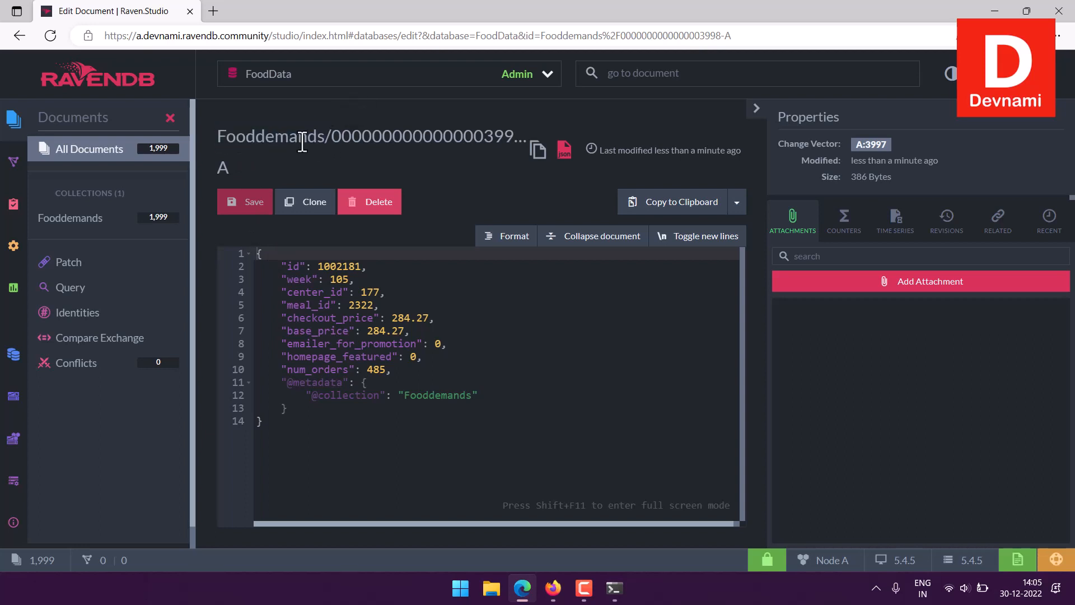
drag(324, 137, 219, 137)
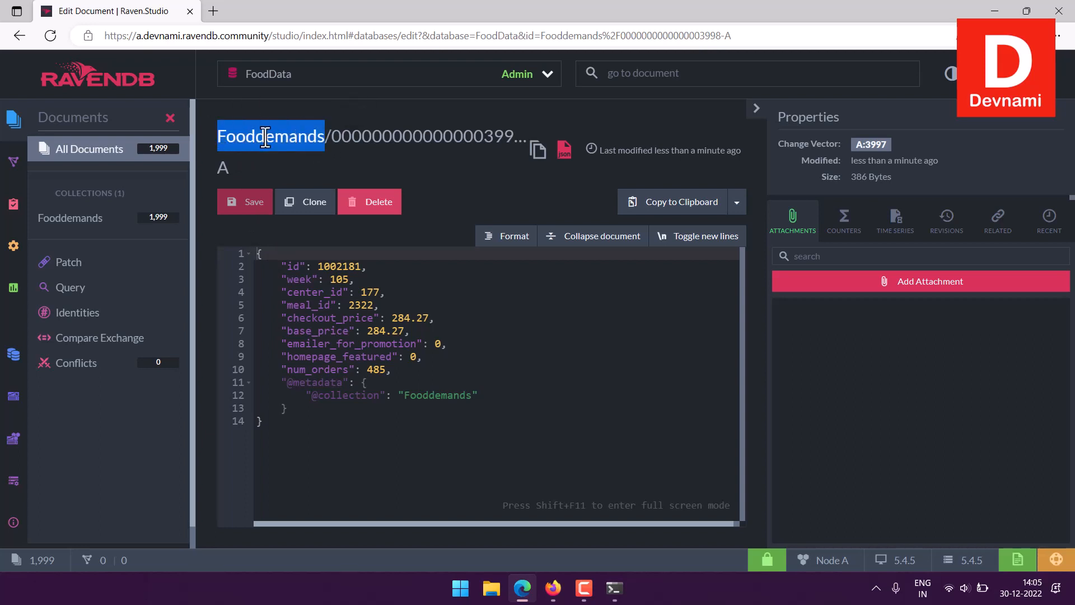
click(334, 139)
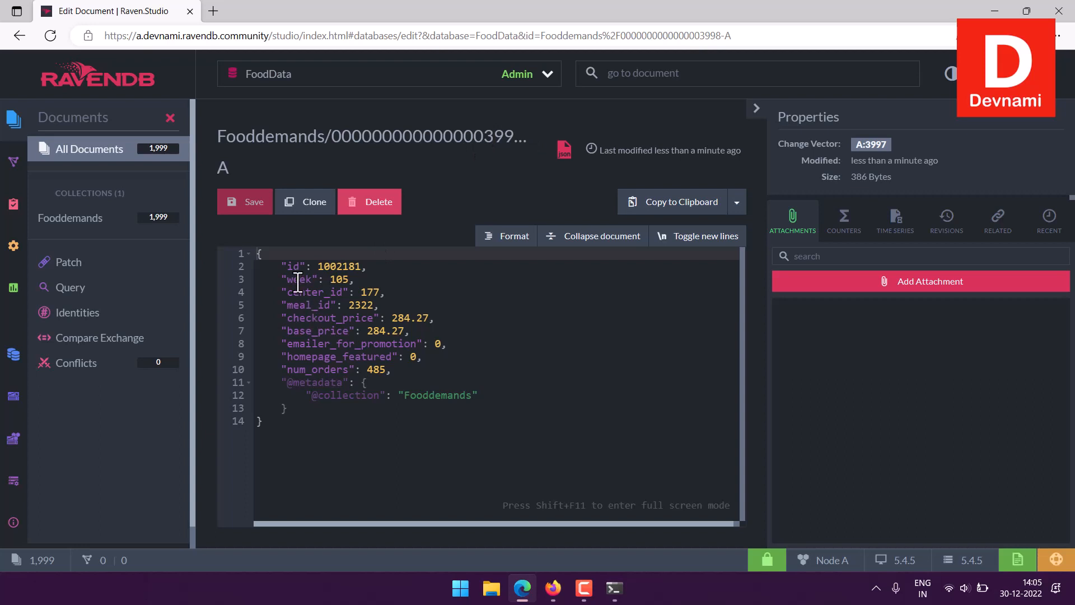
drag(288, 266, 382, 265)
click(382, 265)
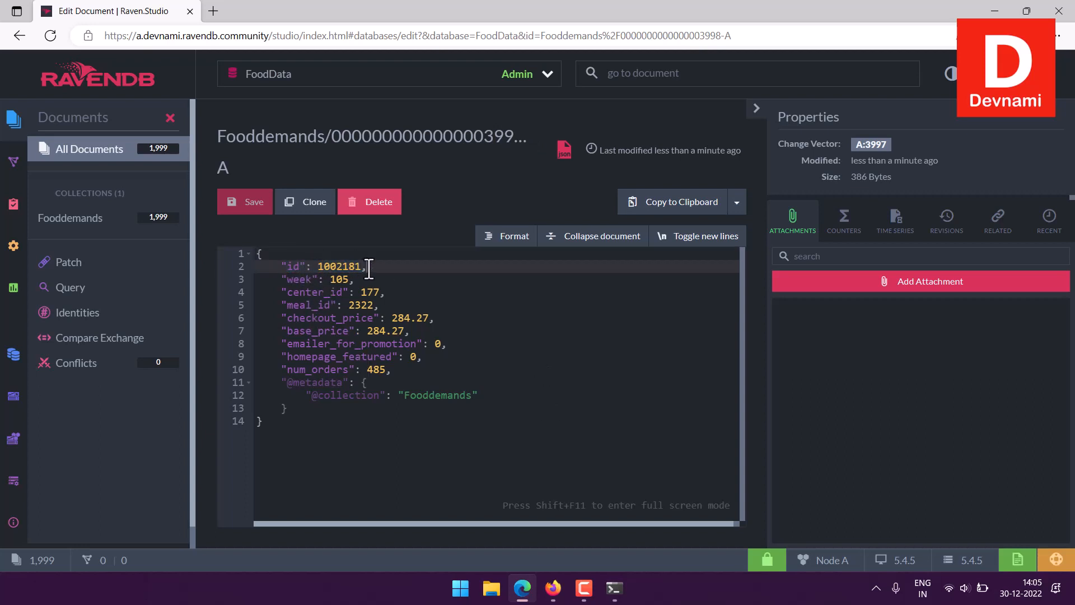
Compare the document's JSON fields with the column headers of the Kaggle dataset in Firefox, ending back in Edge
click(553, 588)
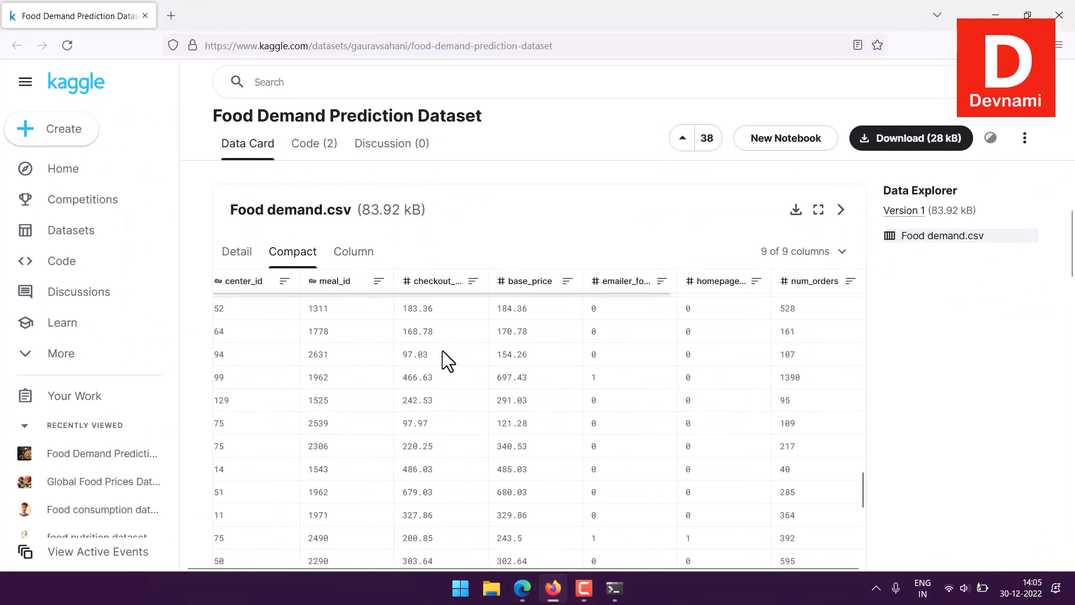
scroll(371, 441, up, 5)
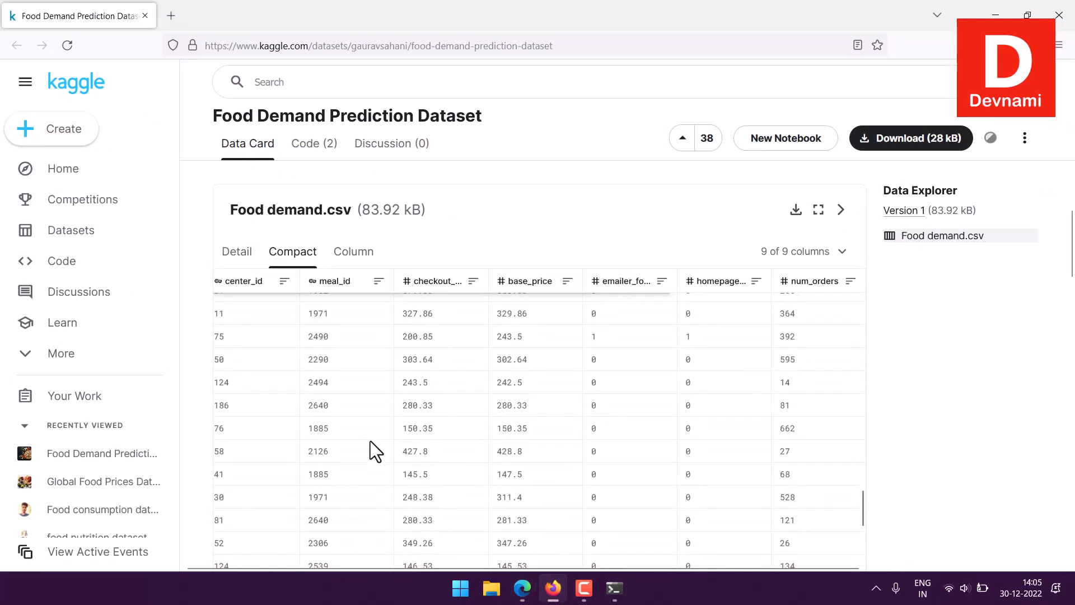
scroll(370, 442, up, 10)
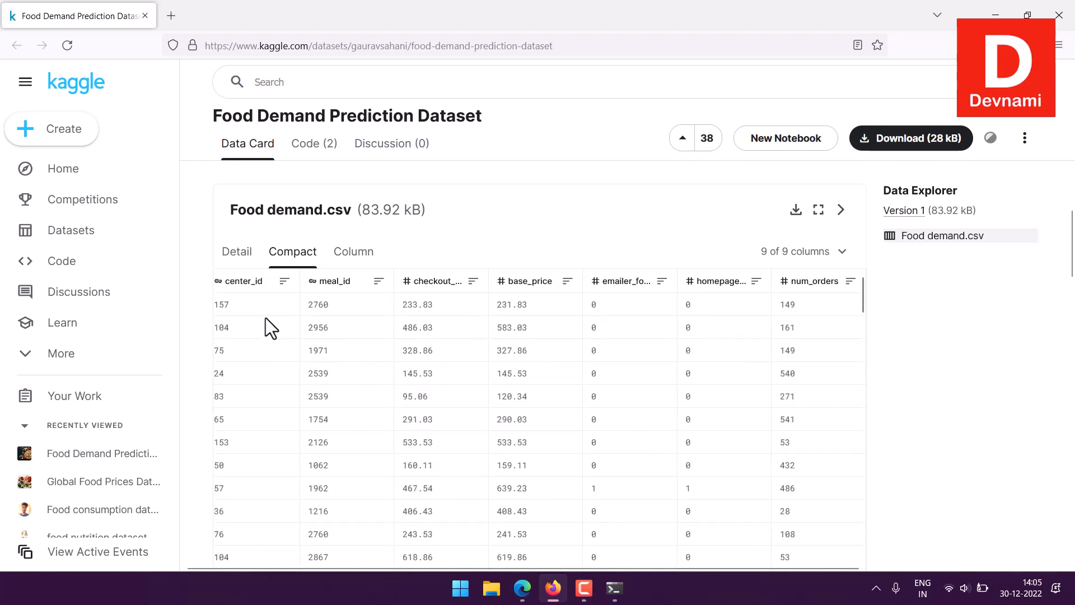
click(532, 593)
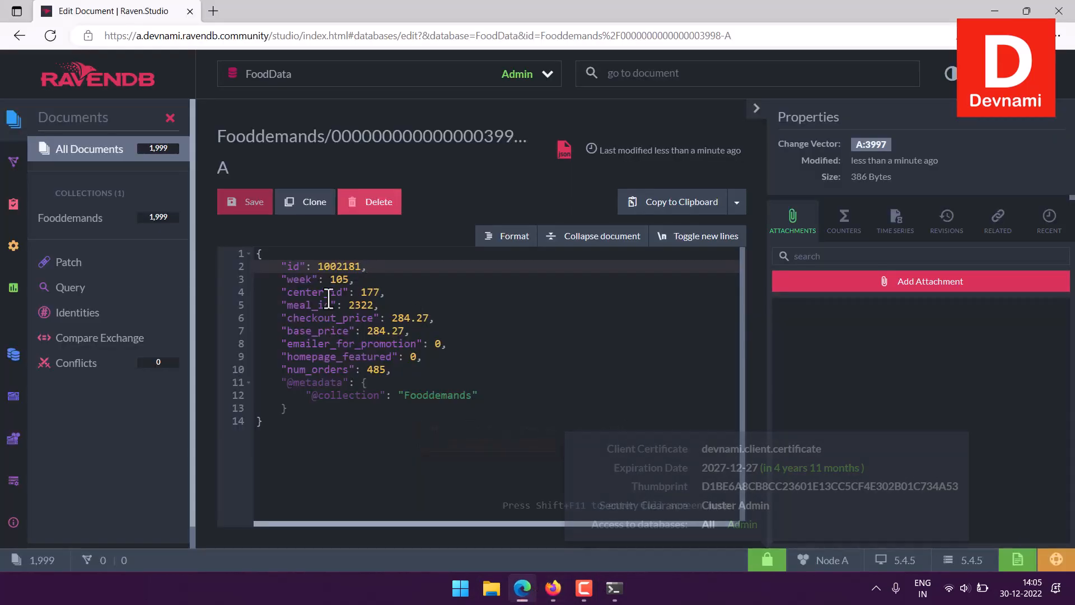
click(406, 293)
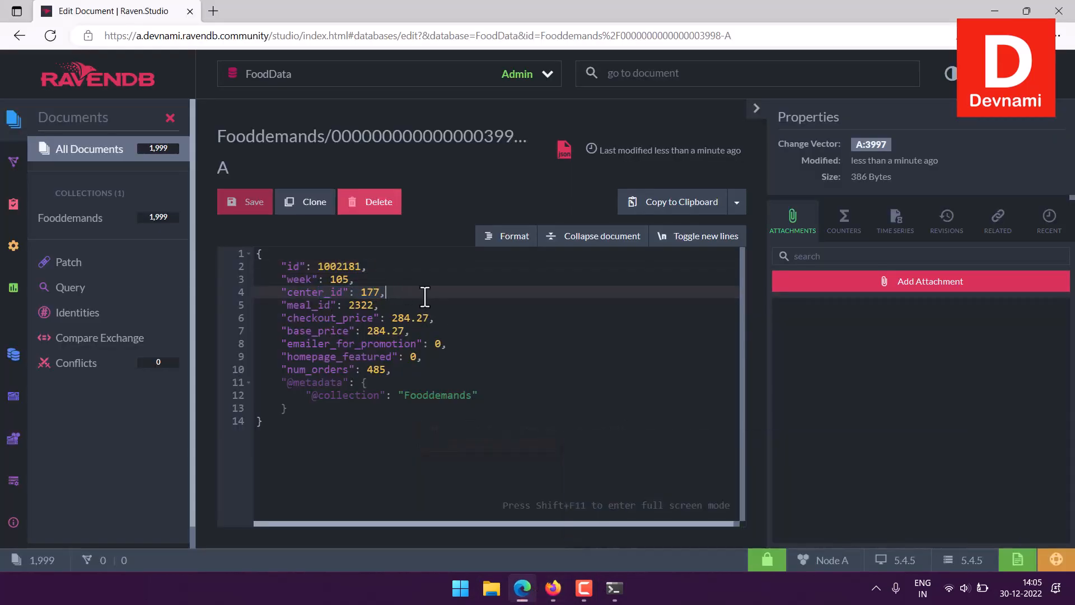
click(554, 588)
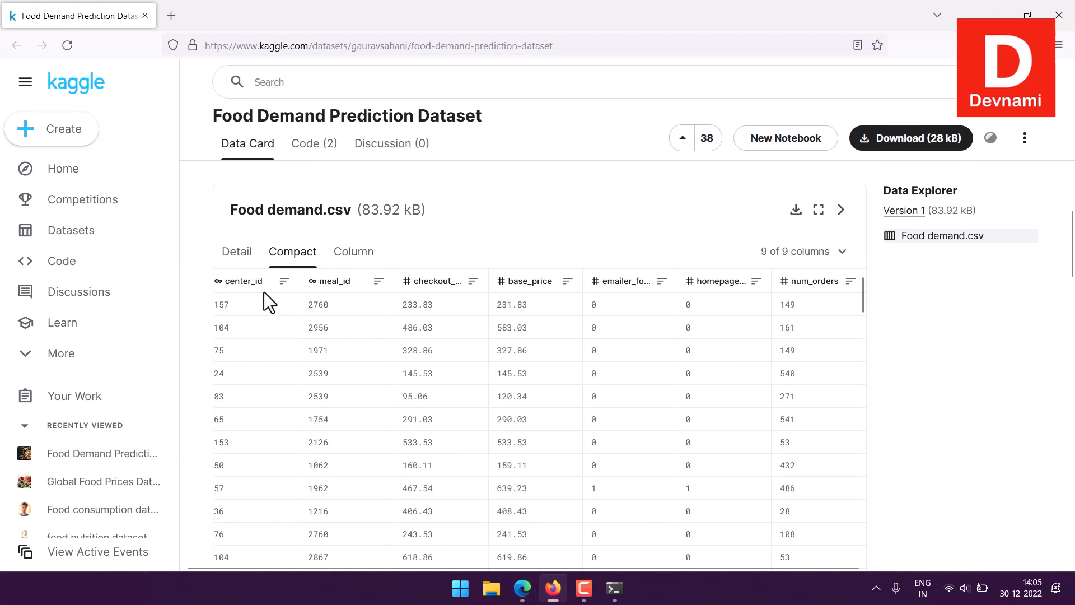
click(522, 588)
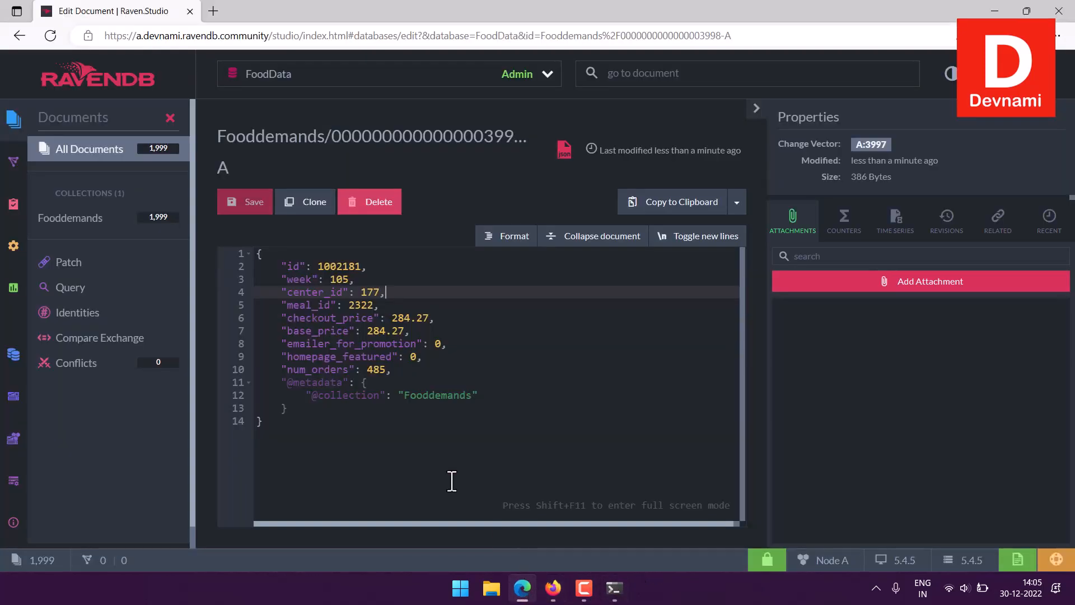
Examine the meal_id, id and week fields in the document's JSON
click(297, 305)
click(295, 267)
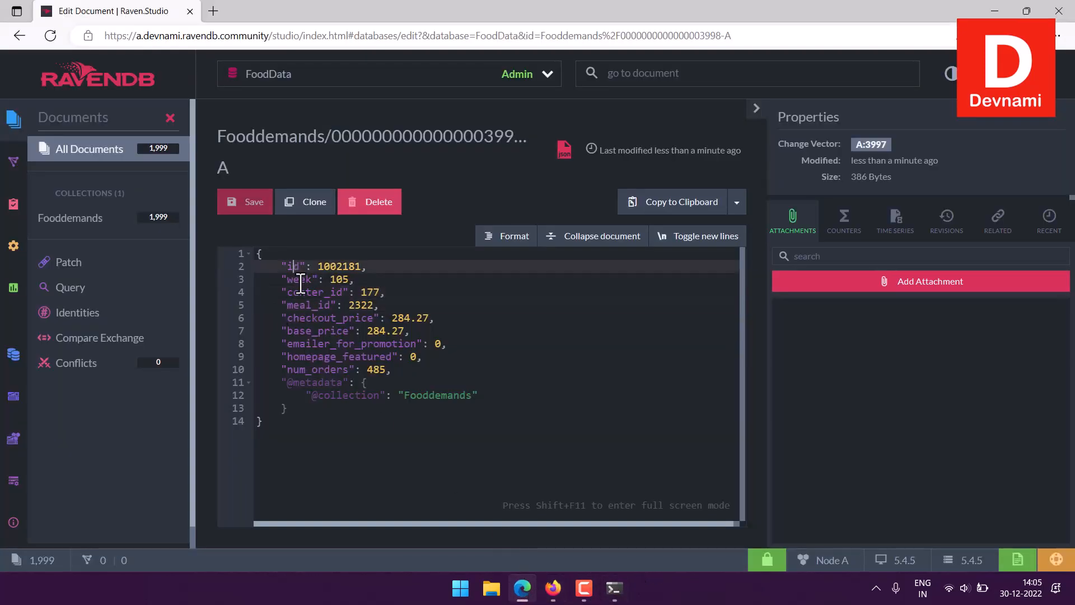
click(301, 282)
drag(302, 280, 361, 281)
click(353, 281)
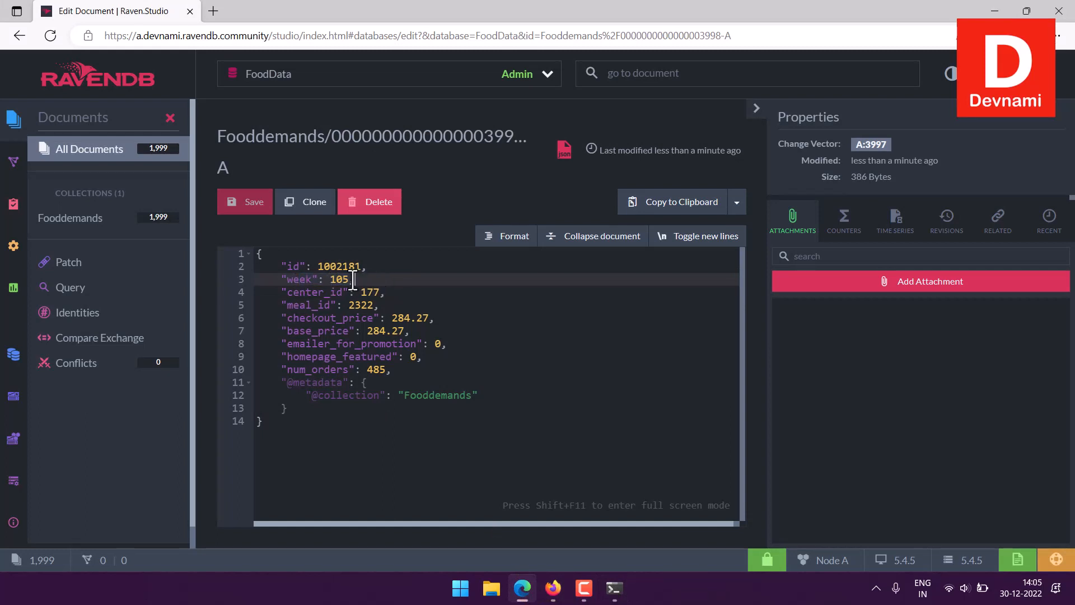
Examine the center_id, meal_id, checkout_price and base_price fields in the document's JSON
click(306, 292)
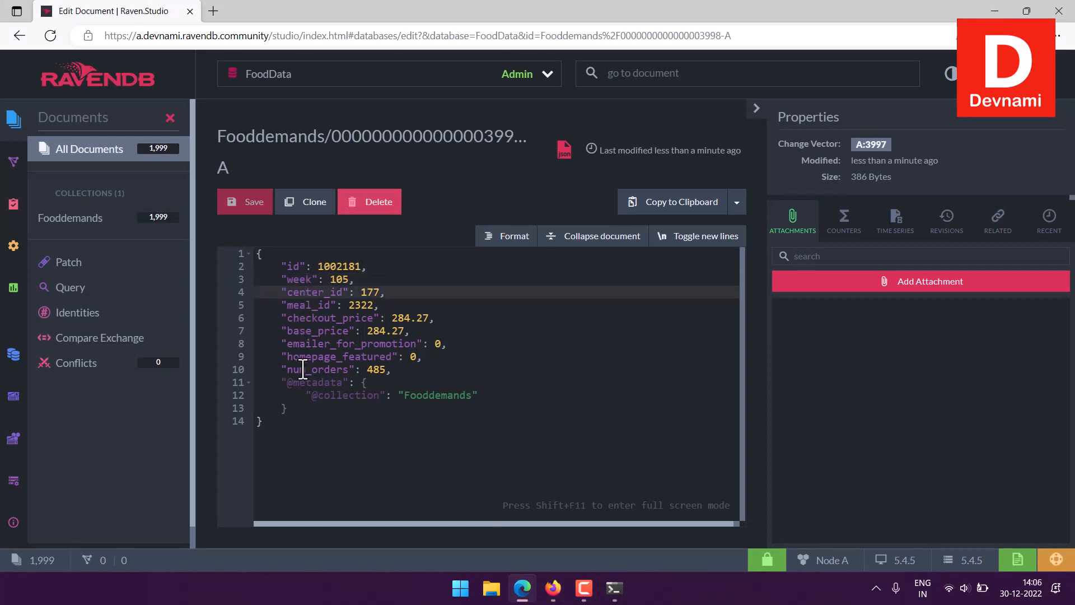
drag(311, 293, 363, 304)
click(355, 291)
click(394, 303)
drag(294, 319, 424, 317)
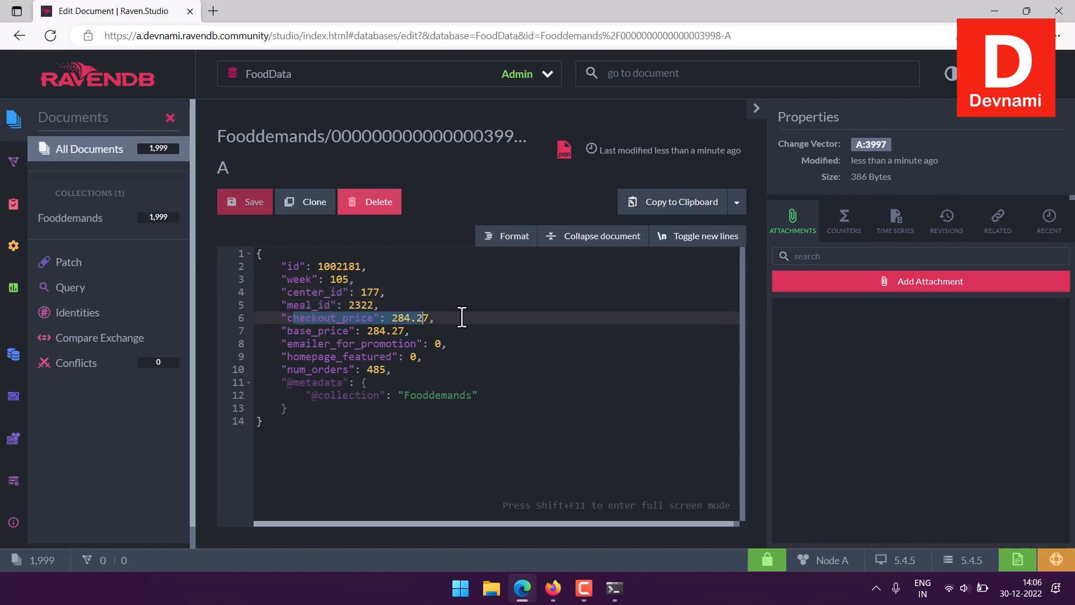
click(449, 317)
drag(300, 330, 454, 328)
click(456, 329)
Examine the emailer_for_promotion, homepage_featured and num_orders fields in the document's JSON
drag(293, 343, 497, 342)
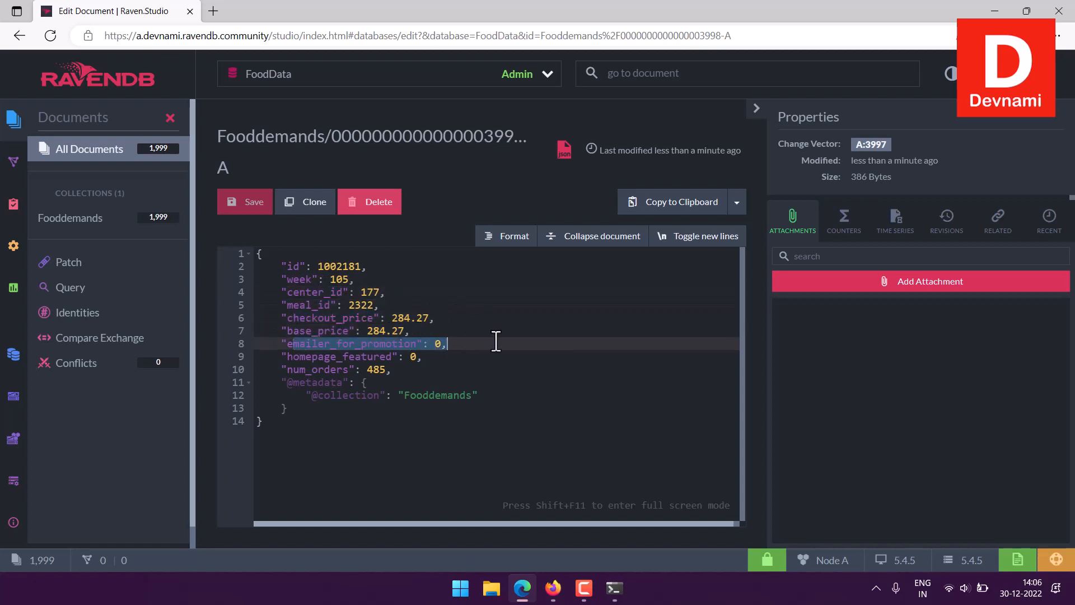
click(510, 342)
drag(338, 357, 404, 371)
click(434, 361)
click(438, 368)
click(408, 372)
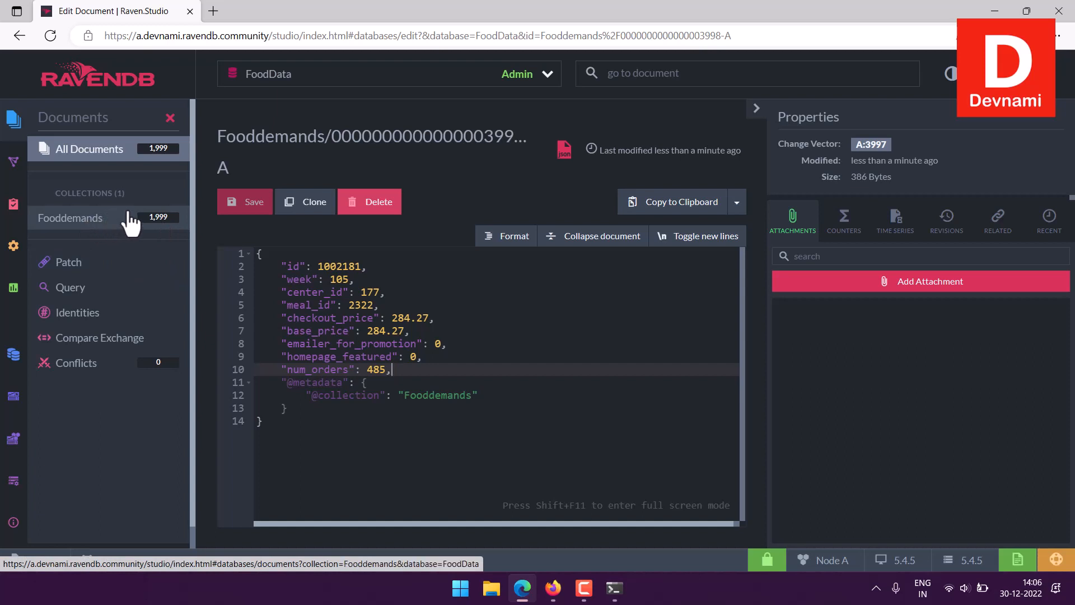
click(324, 317)
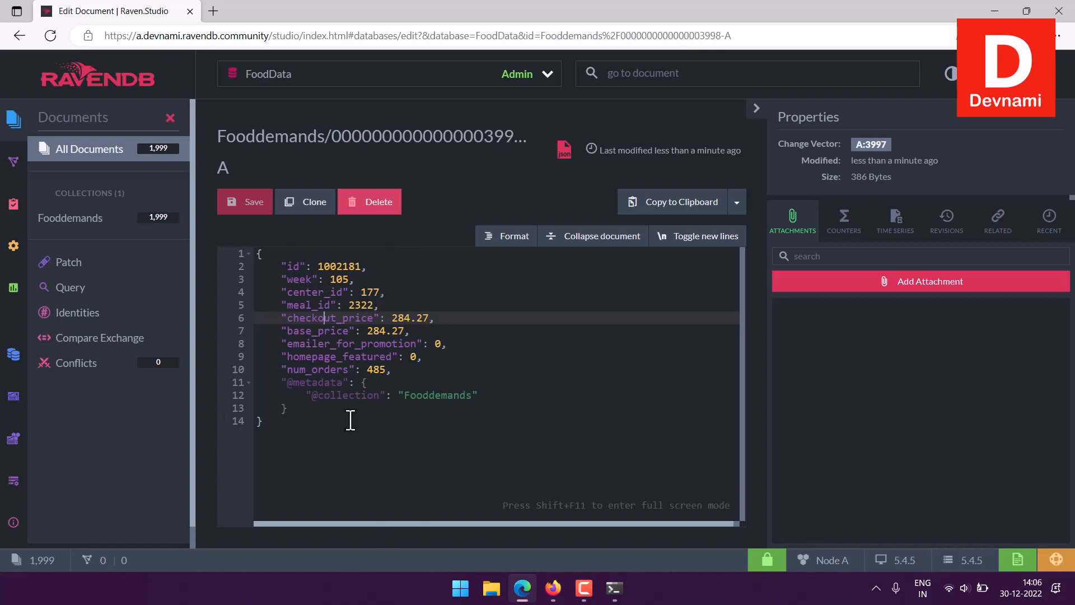
Open the Fooddemands collection and review which columns can be displayed in its document table
click(78, 221)
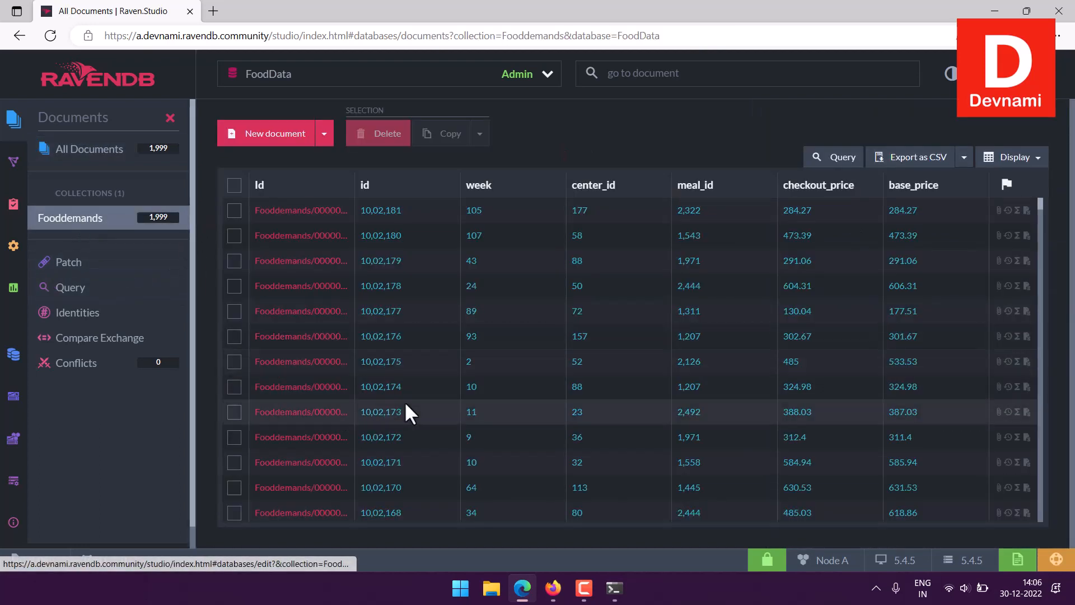
mouse_move(492, 411)
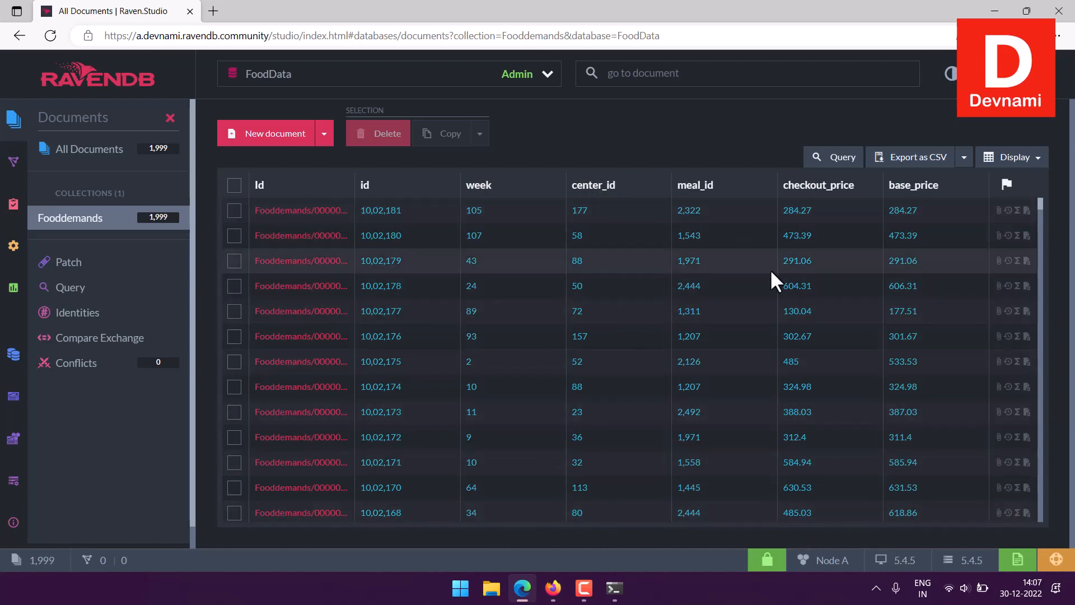
click(1032, 159)
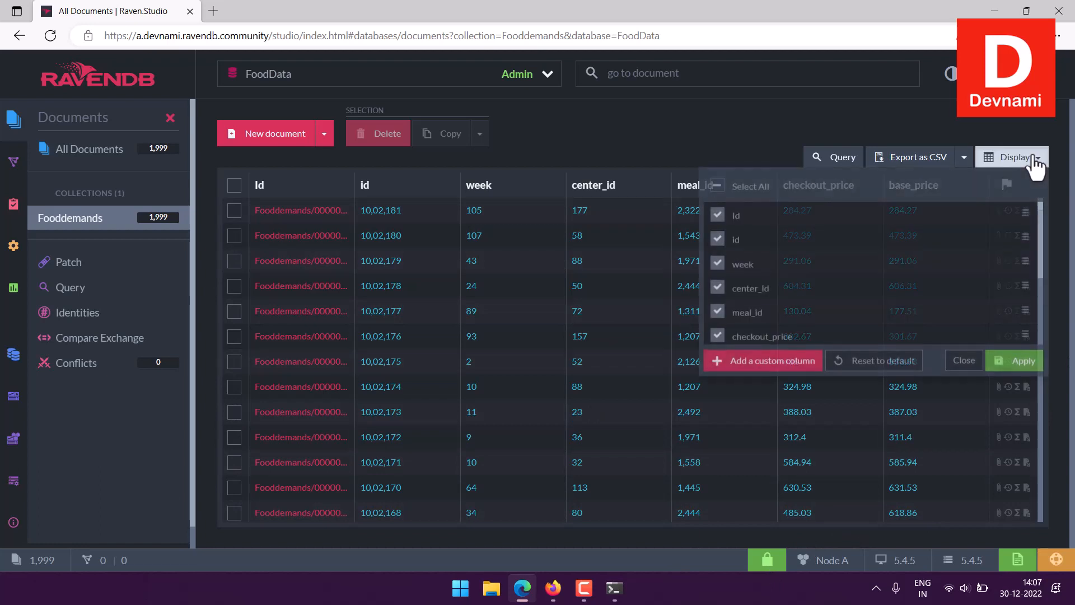
scroll(985, 246, down, 1)
scroll(983, 241, down, 4)
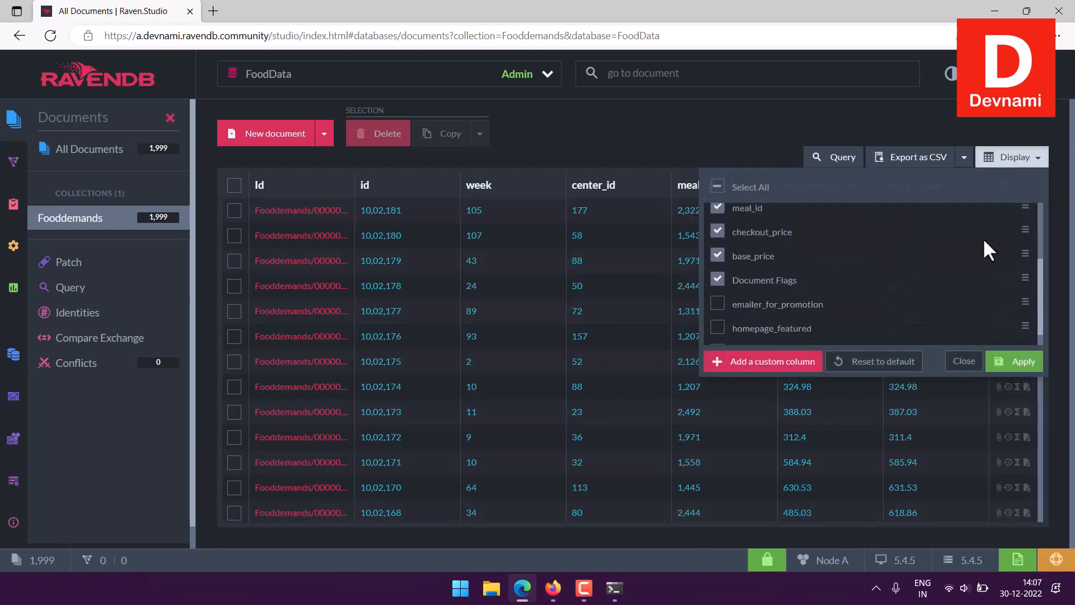
scroll(983, 241, up, 5)
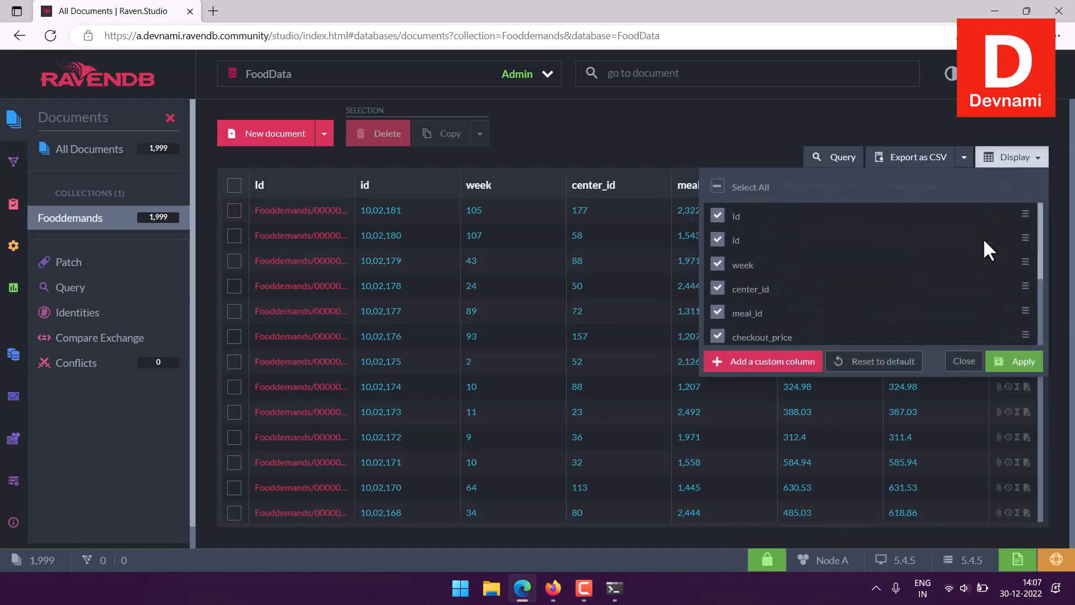
Hide the Id, id and week columns and show emailer_for_promotion, homepage_featured and num_orders in the Fooddemands table
click(717, 239)
click(717, 263)
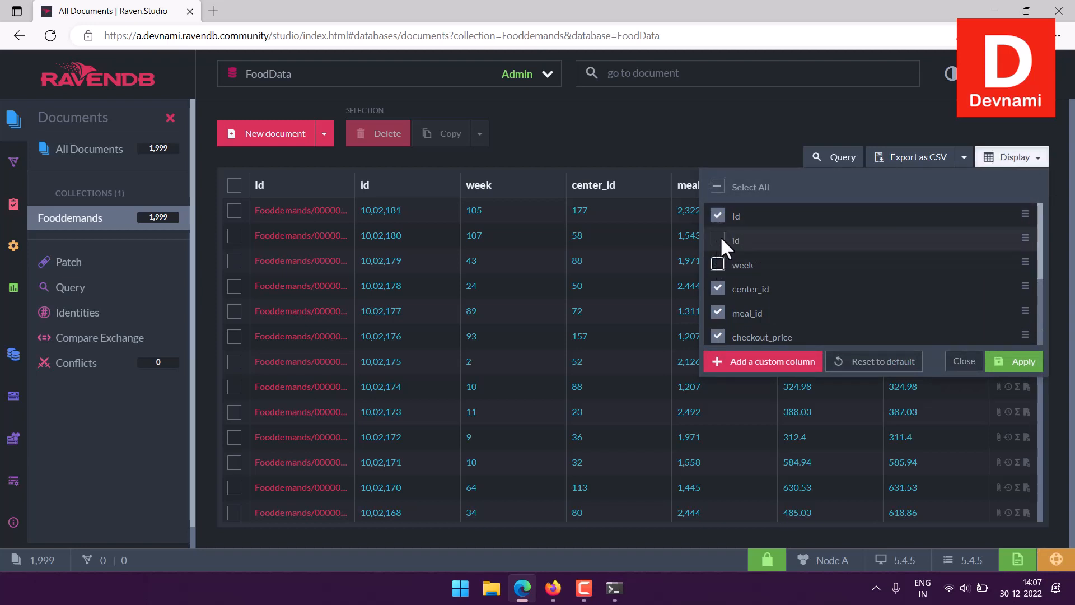
scroll(886, 258, down, 3)
scroll(865, 274, down, 1)
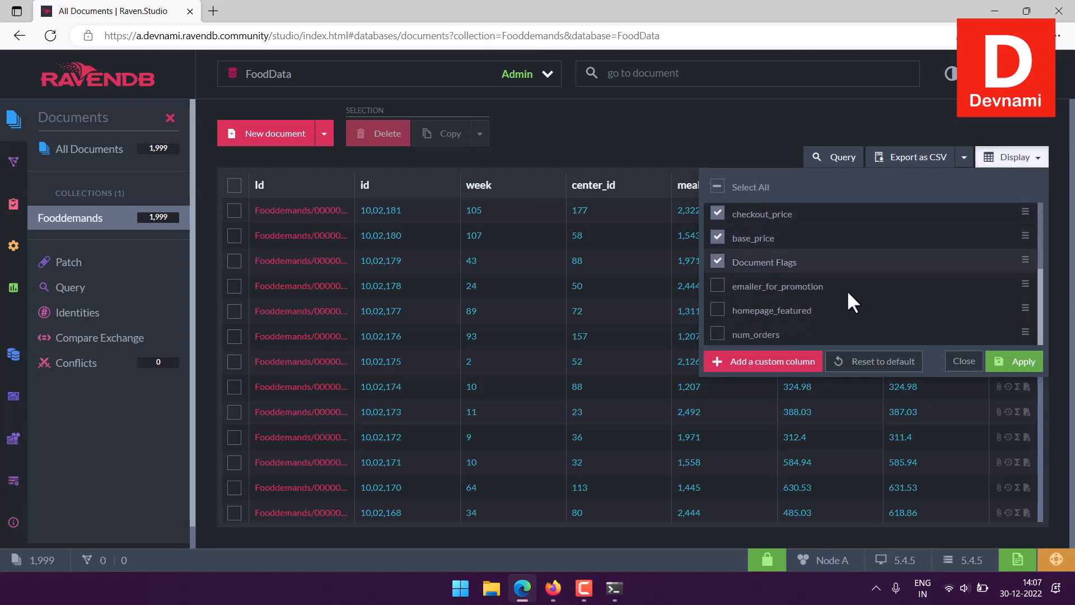
click(715, 334)
click(717, 308)
click(719, 284)
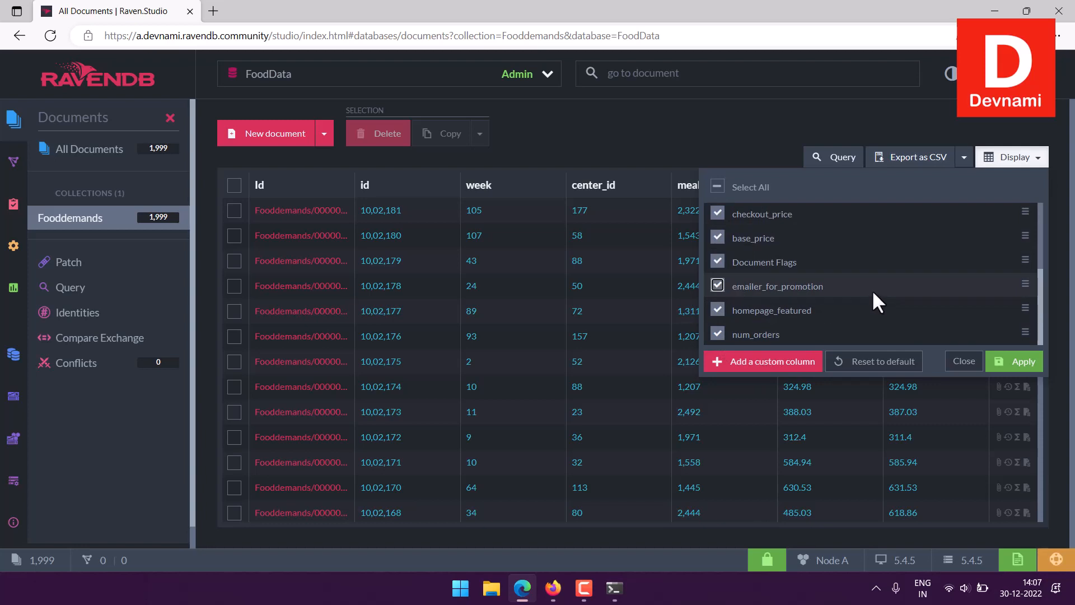
scroll(872, 290, up, 4)
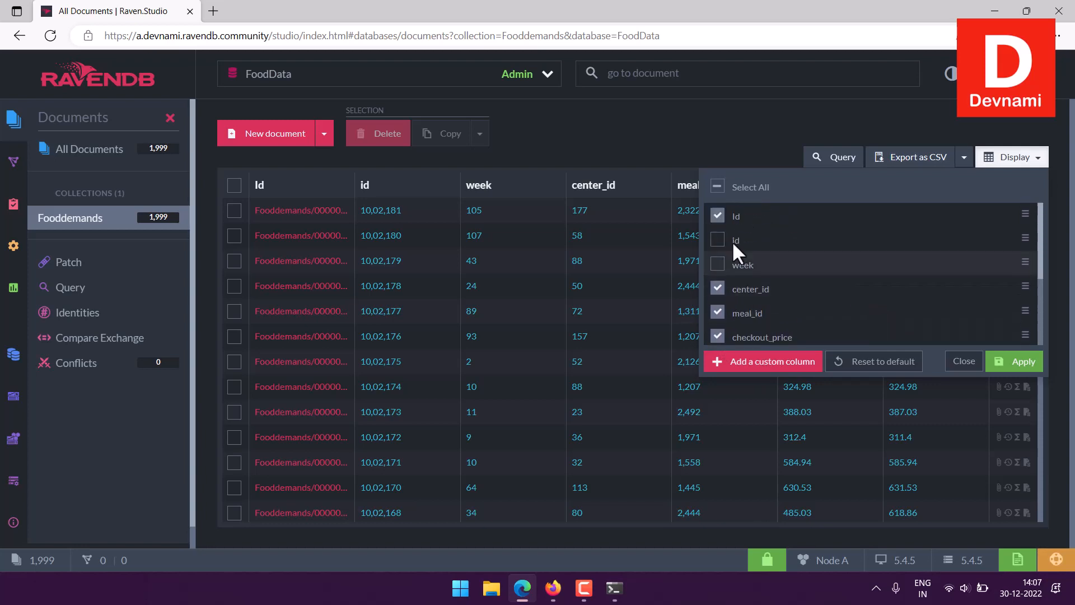
click(718, 216)
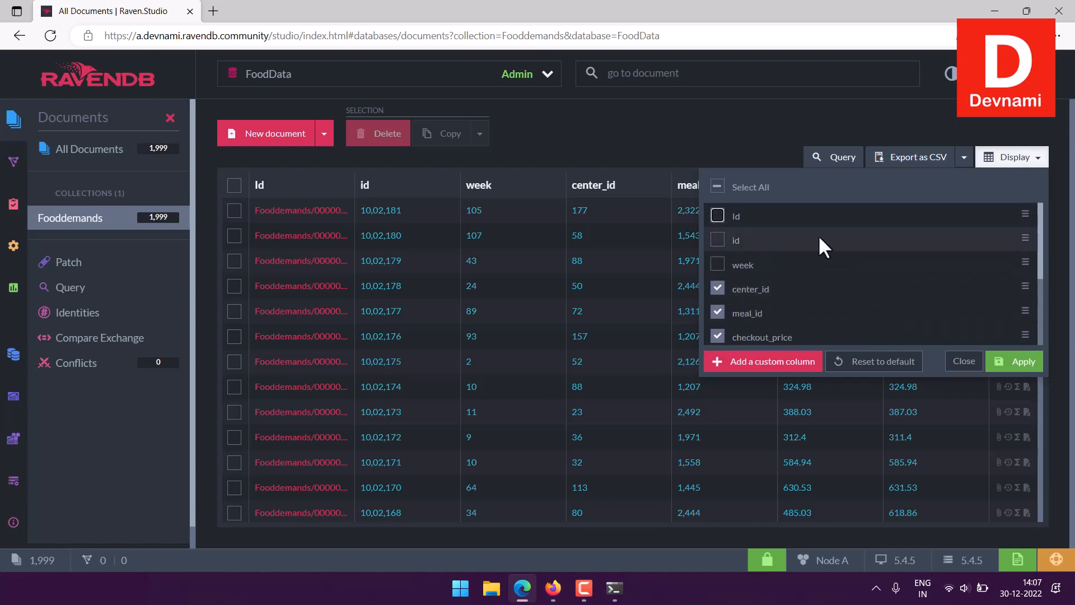
click(1017, 362)
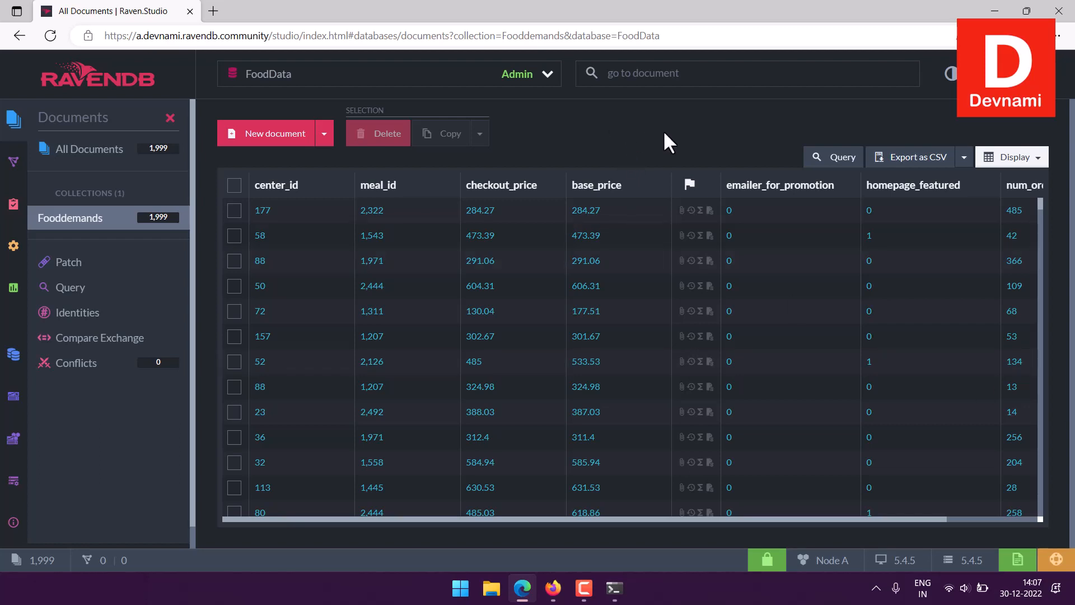
Look through the rows of the Fooddemands table, examining the emailer_for_promotion, homepage_featured and num_orders columns
drag(827, 520, 670, 520)
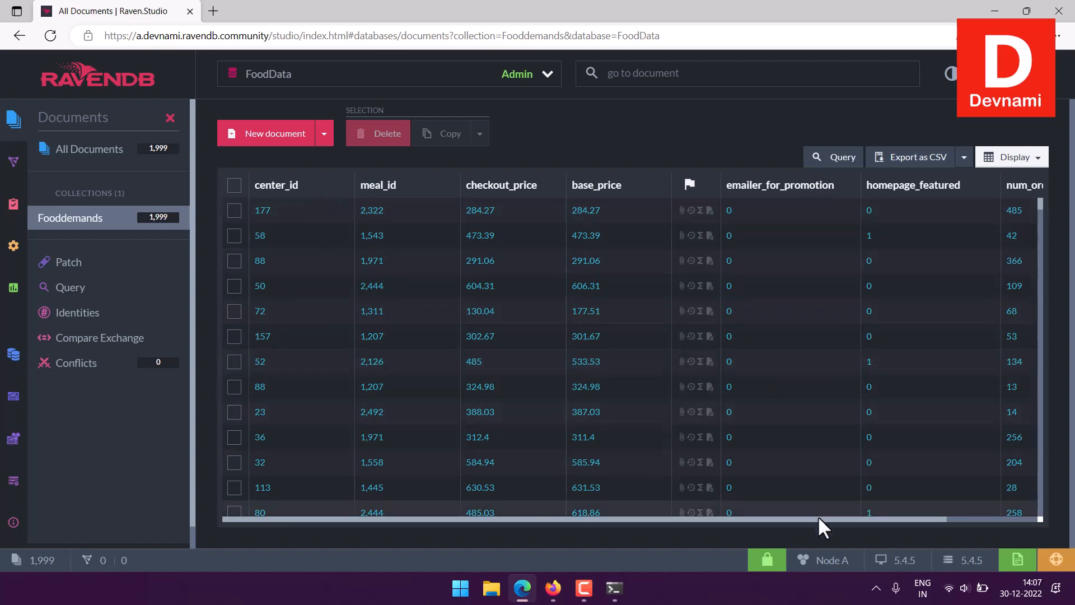
drag(818, 519, 647, 522)
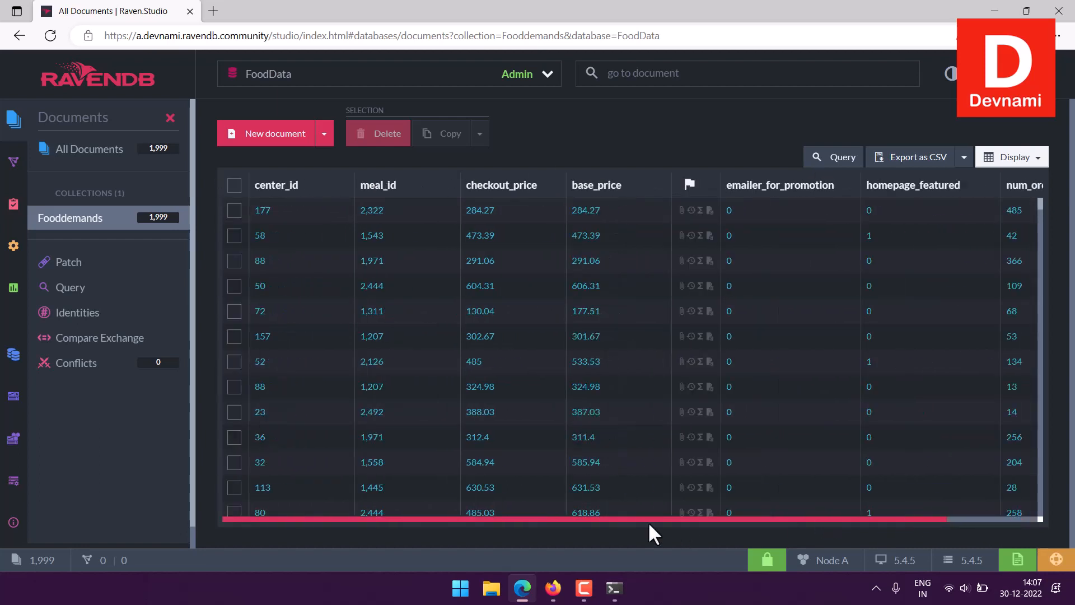
mouse_move(985, 271)
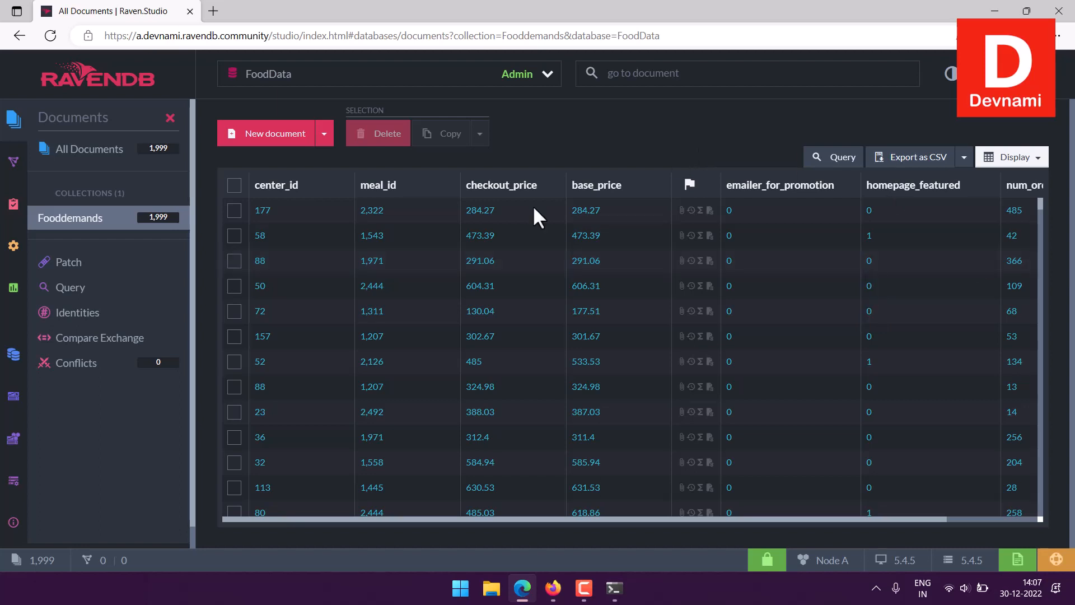
scroll(296, 253, down, 10)
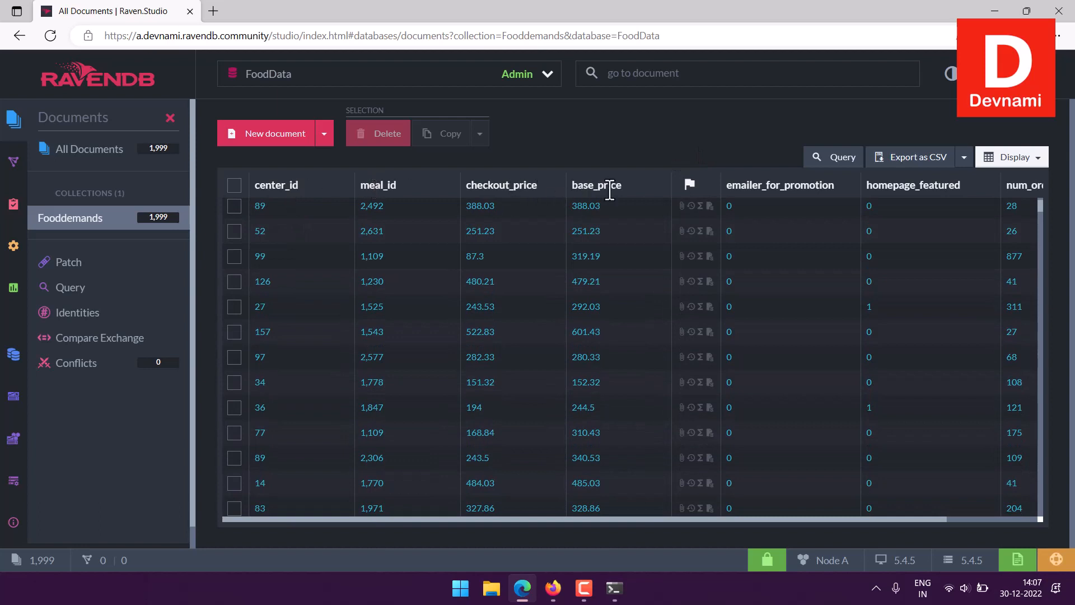
double_click(808, 185)
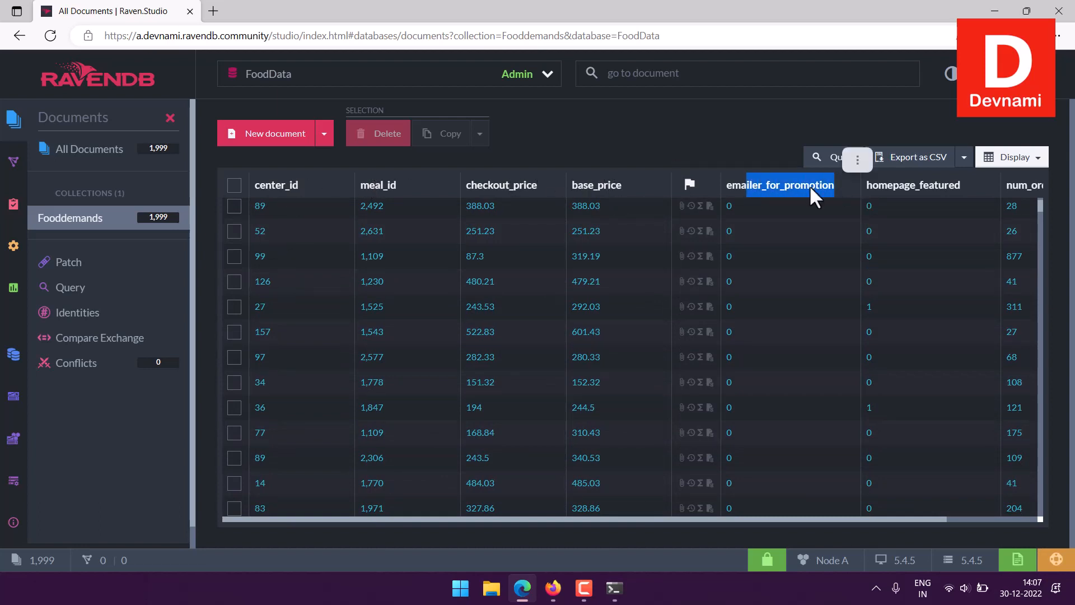
click(719, 151)
drag(893, 184, 967, 183)
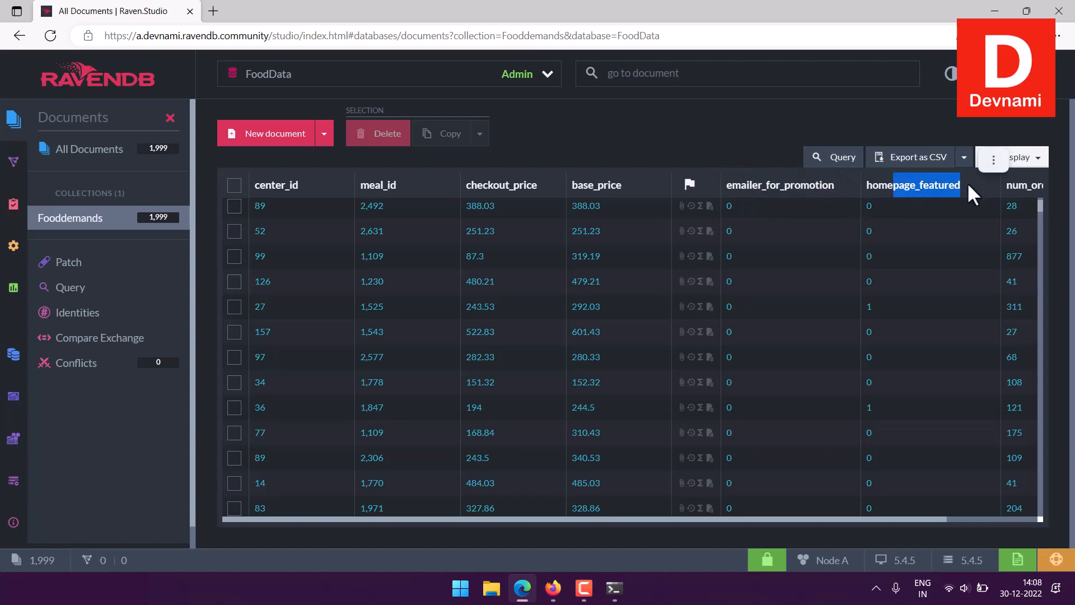
drag(855, 515, 922, 518)
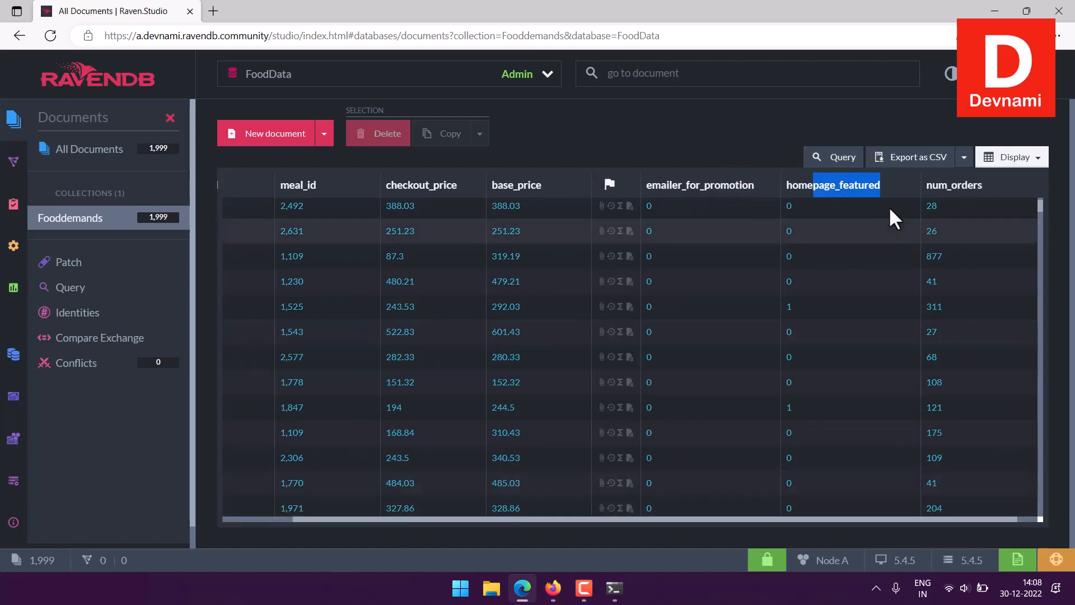
click(936, 201)
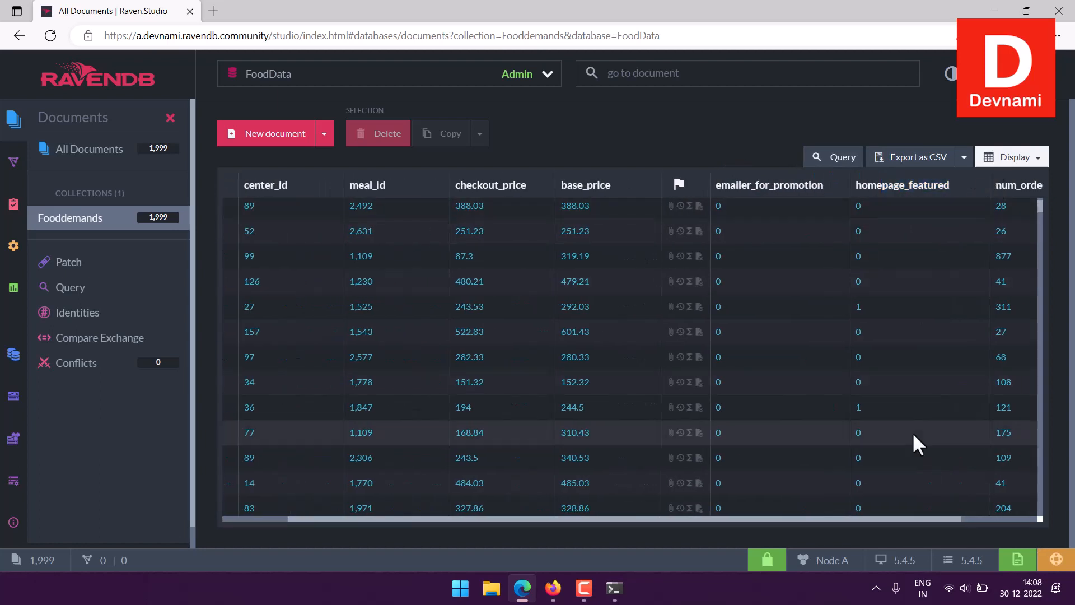
drag(907, 517, 561, 512)
scroll(567, 333, up, 4)
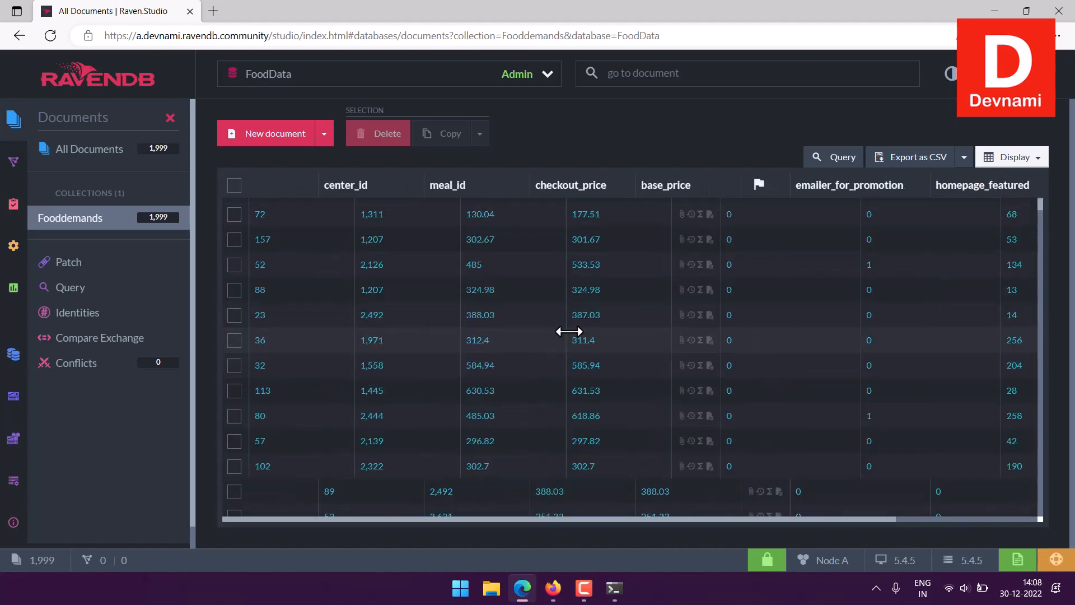
scroll(569, 331, down, 2)
scroll(569, 331, down, 5)
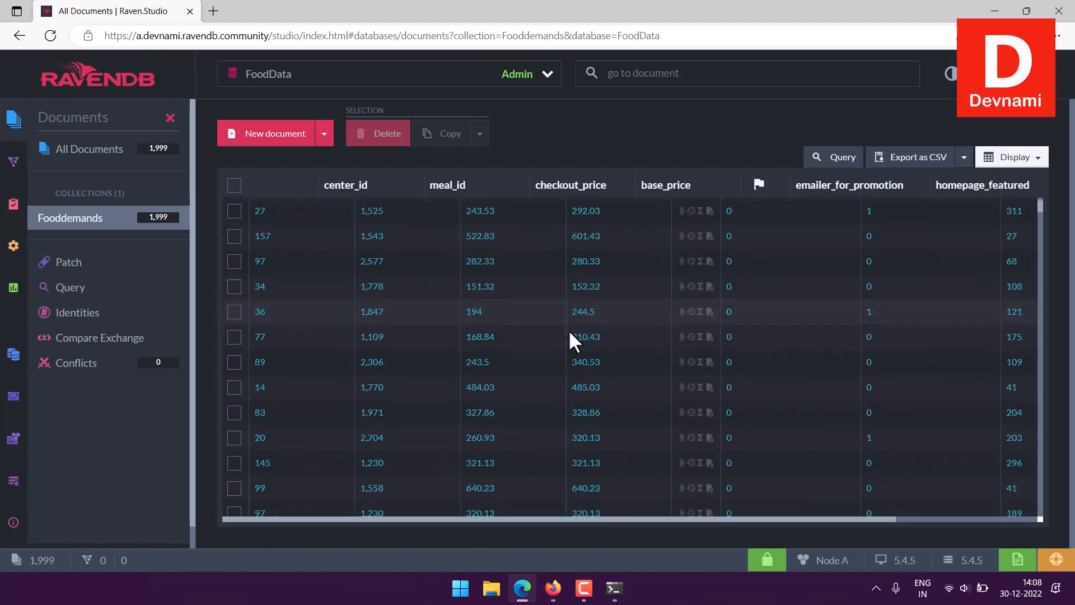
scroll(568, 329, down, 5)
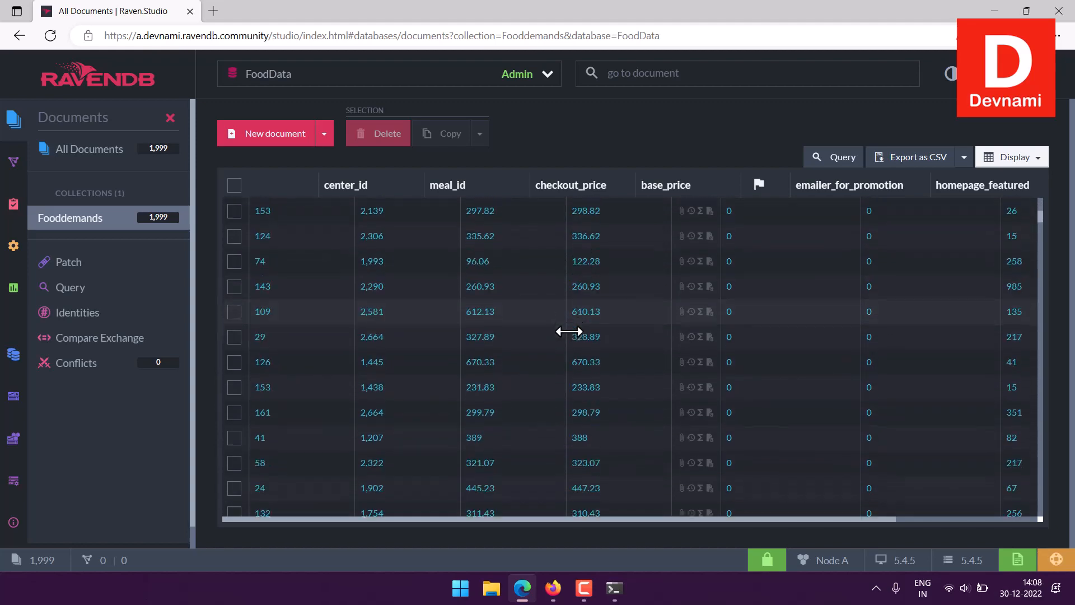
Show the Id, id and week columns again in the Fooddemands table
click(1037, 159)
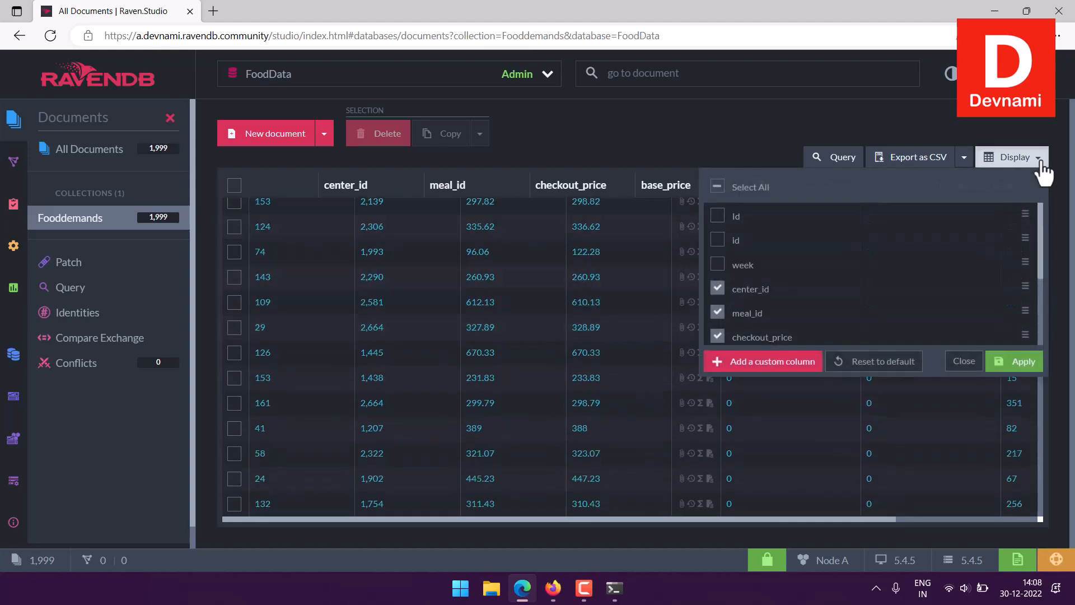
click(717, 216)
click(717, 241)
click(723, 265)
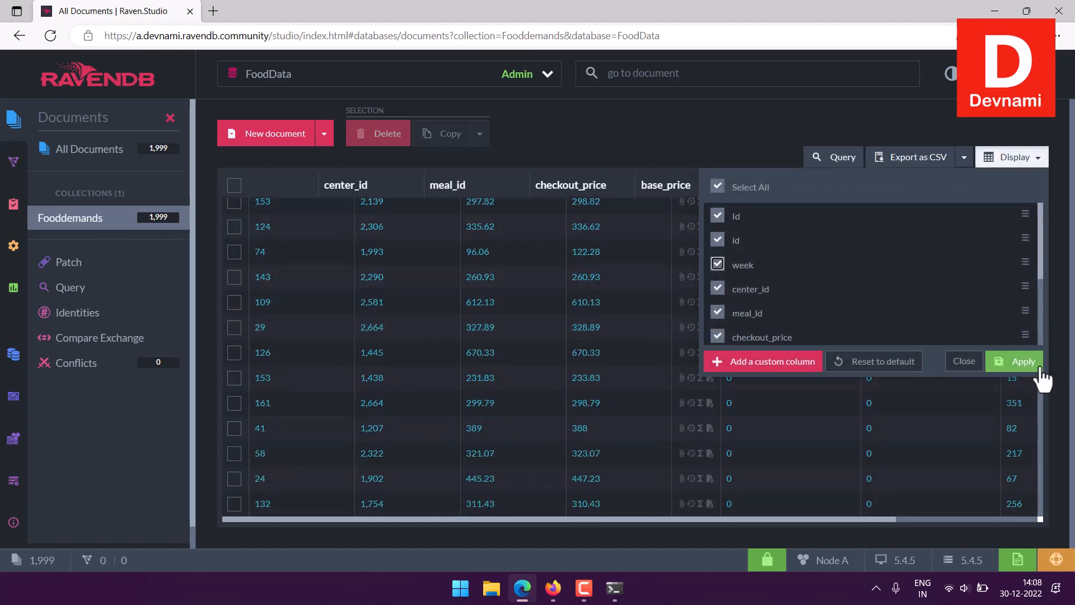
click(1015, 361)
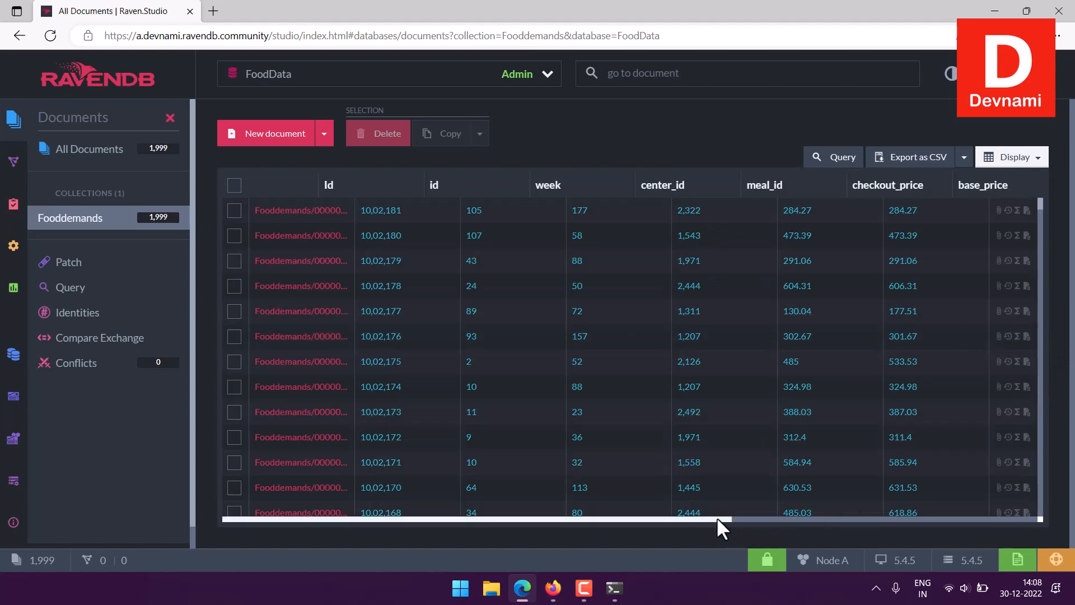
drag(720, 519, 411, 513)
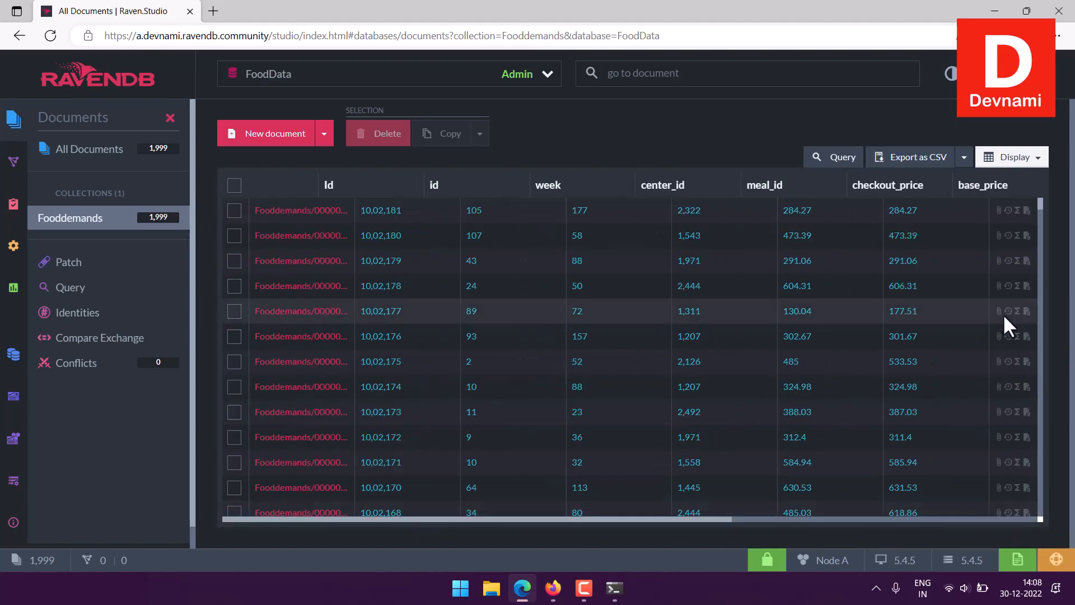
Open a query on the Fooddemands collection and examine its results
mouse_move(786, 303)
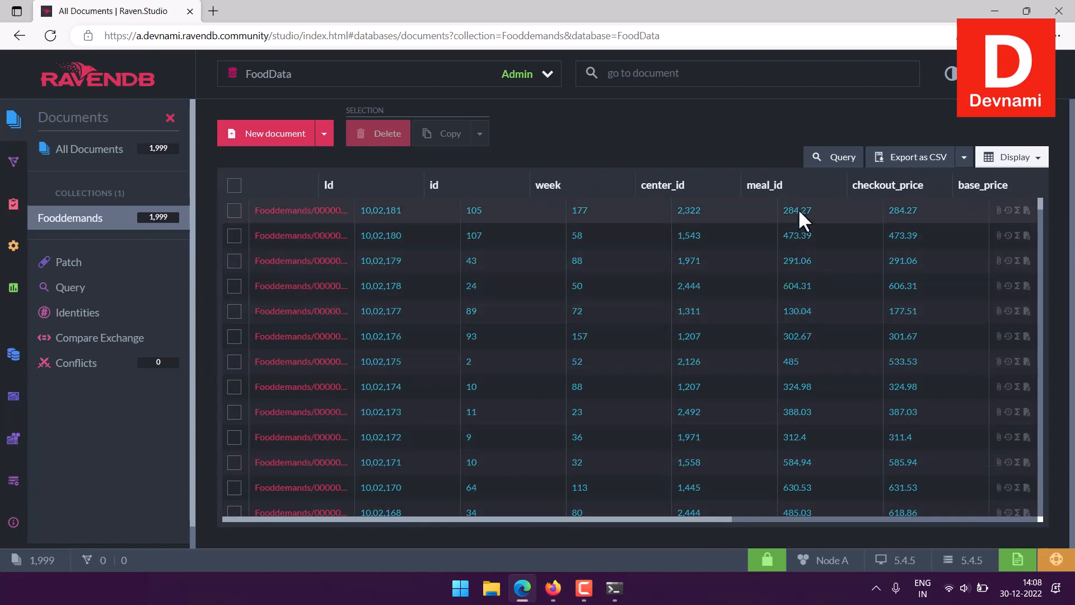
click(823, 158)
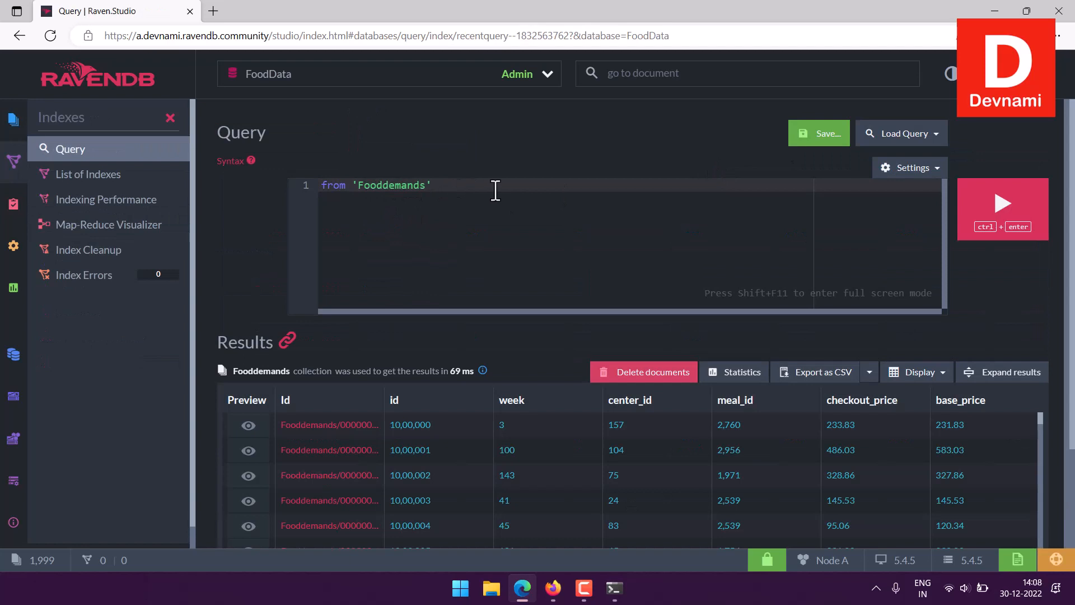
mouse_move(745, 449)
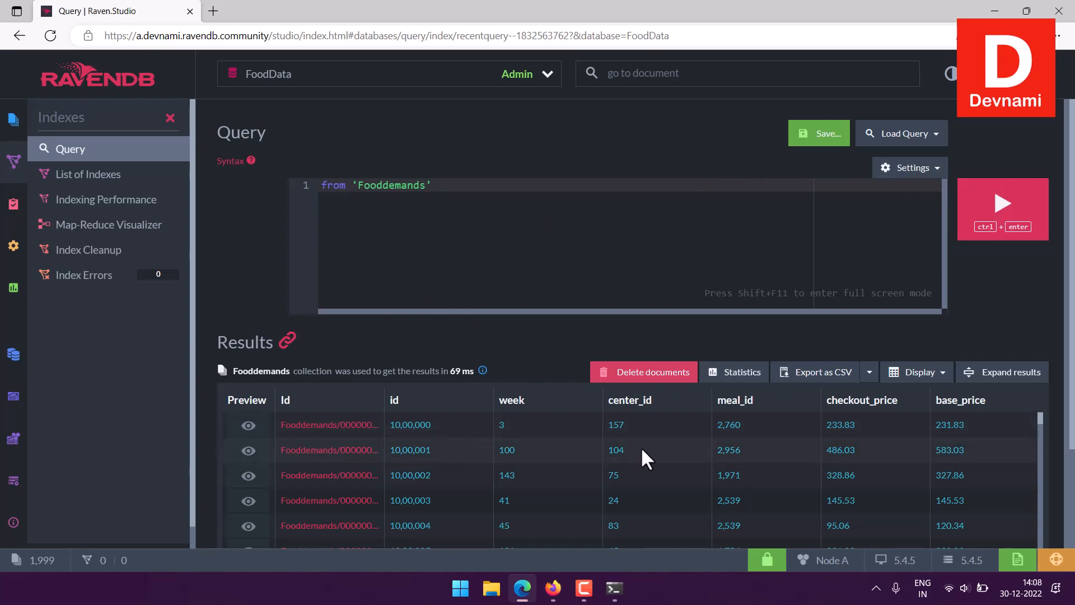
mouse_move(643, 451)
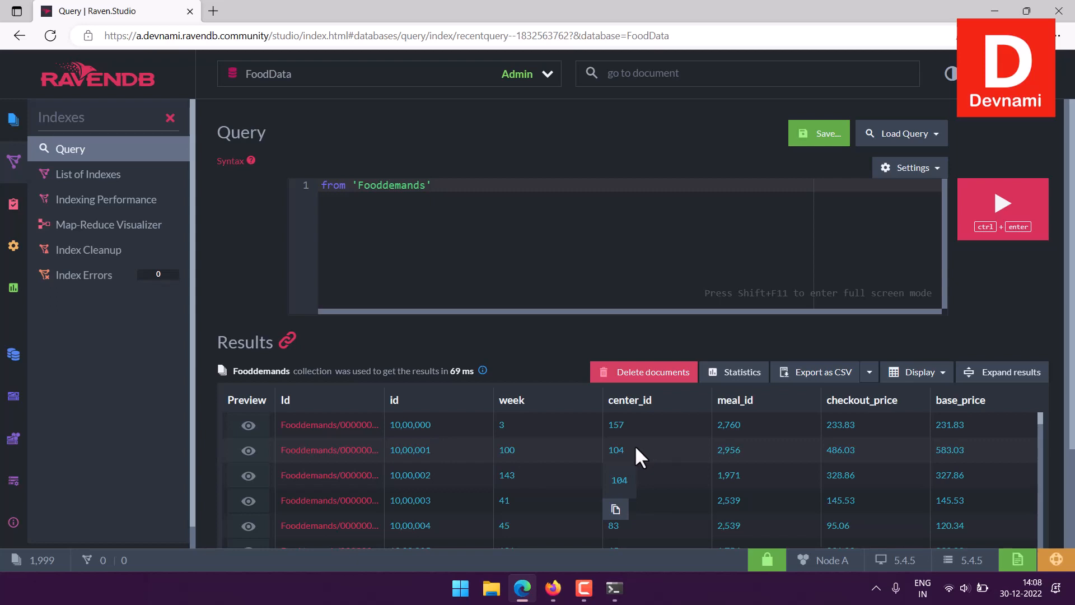
Return to the databases list and open the Fooddemands collection of the FoodData database
scroll(1057, 398, down, 2)
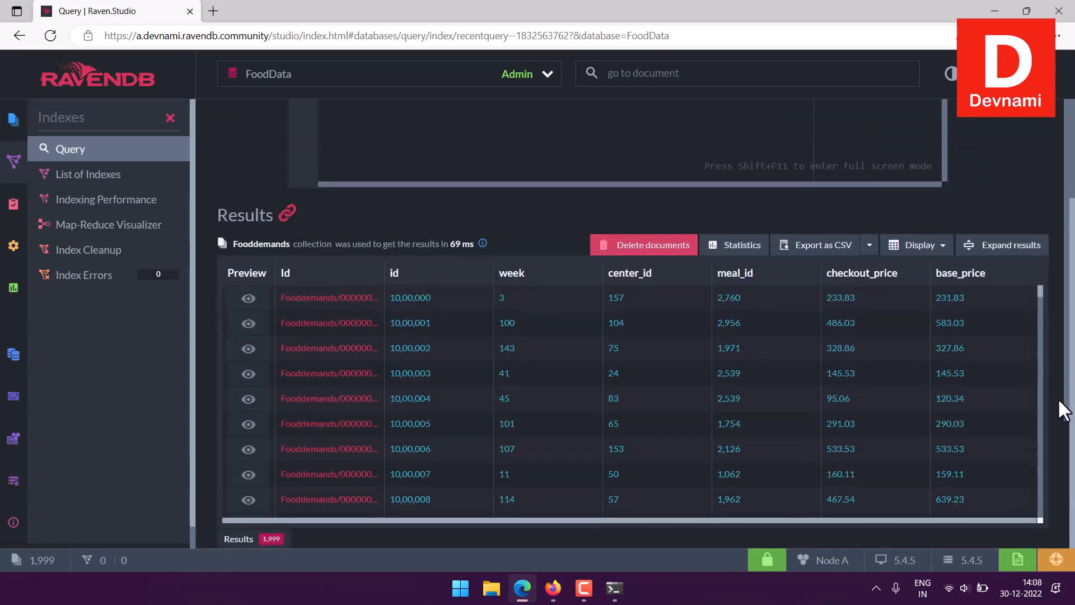
scroll(1066, 403, up, 2)
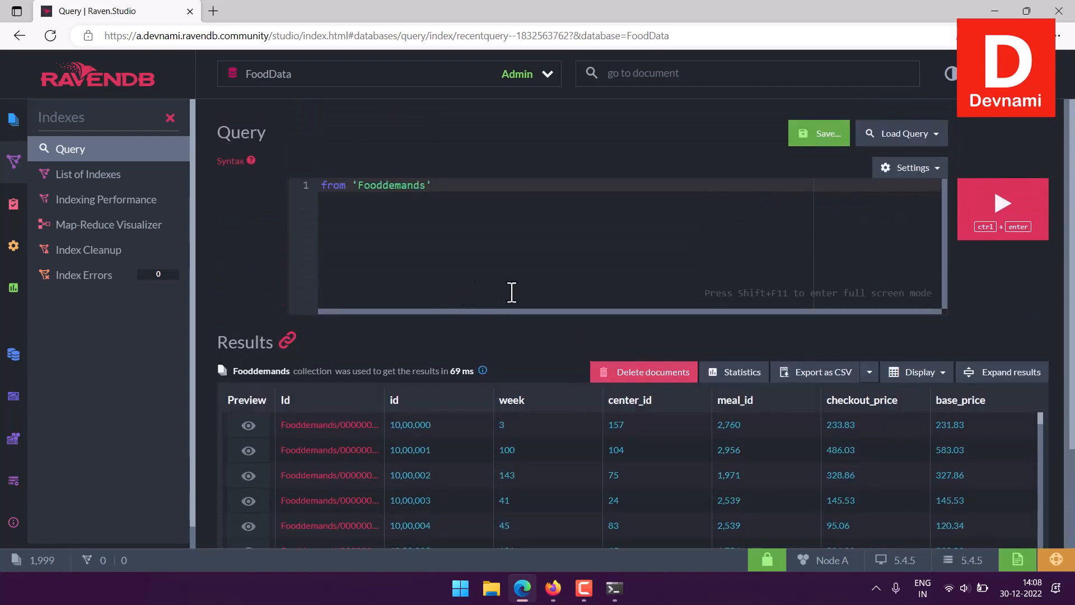
click(170, 118)
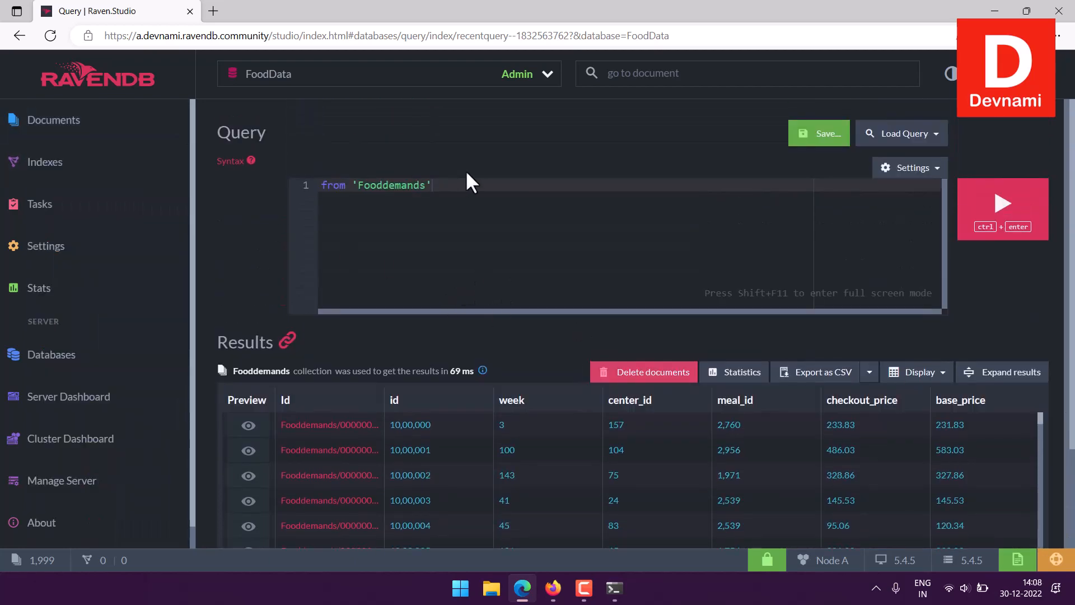
click(104, 358)
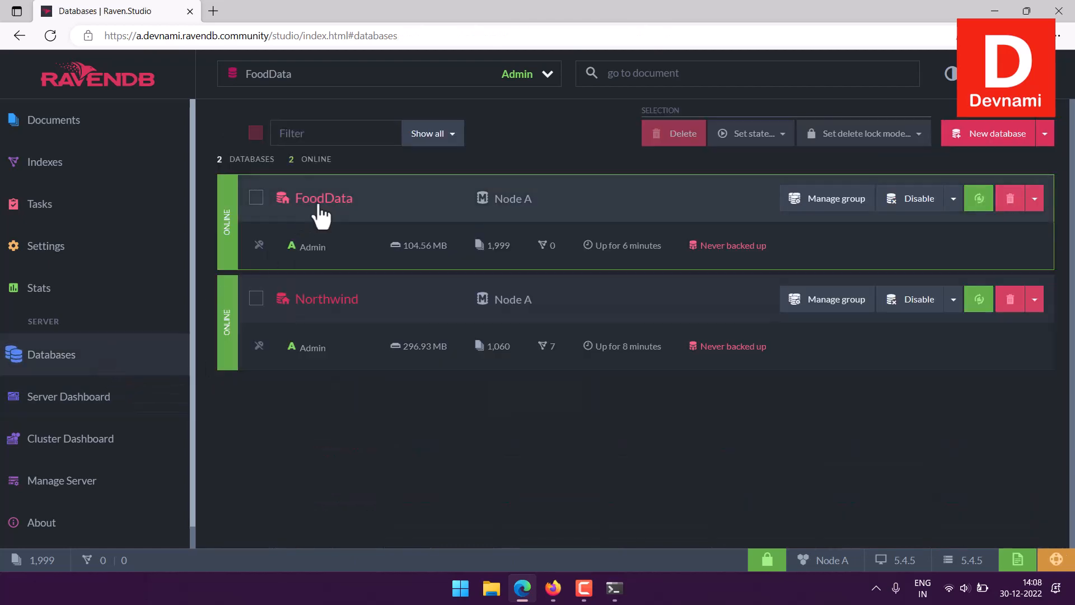
click(328, 199)
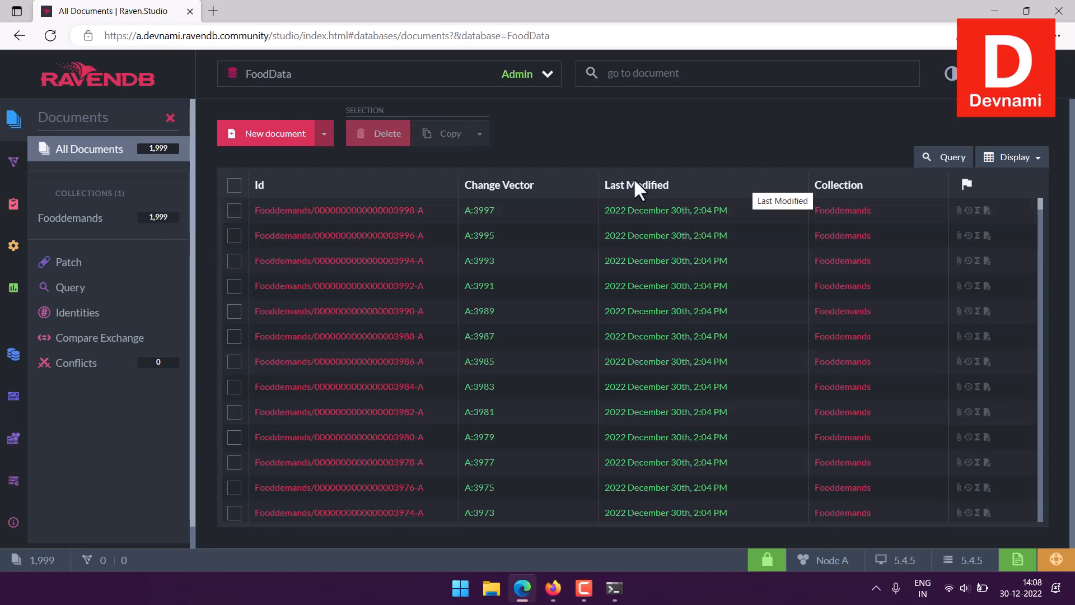
click(93, 220)
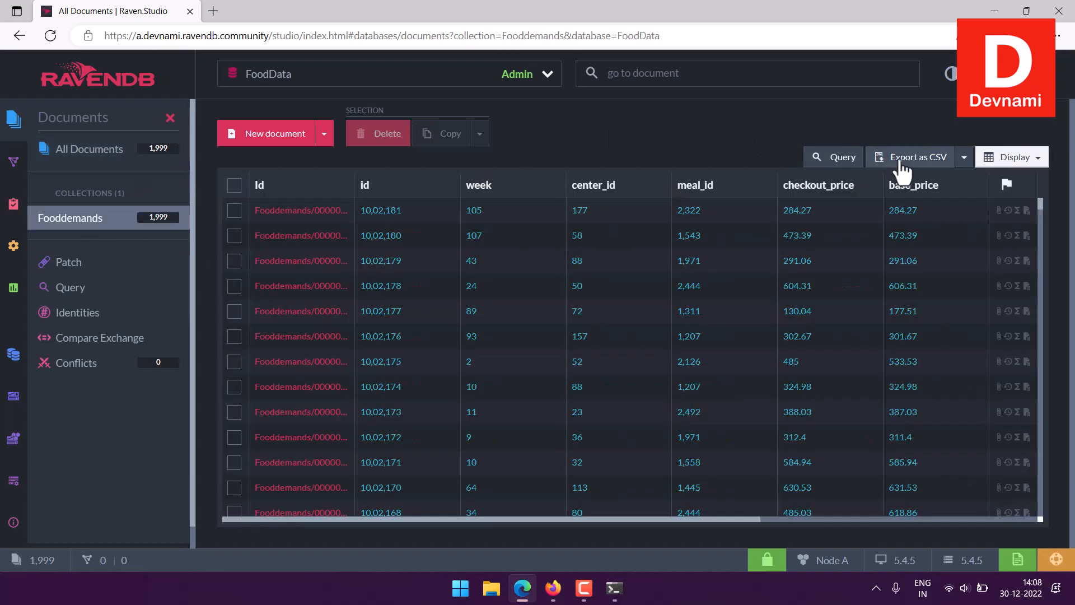
Examine the CSV export and new document options for the Fooddemands collection, and look through its rows
click(966, 160)
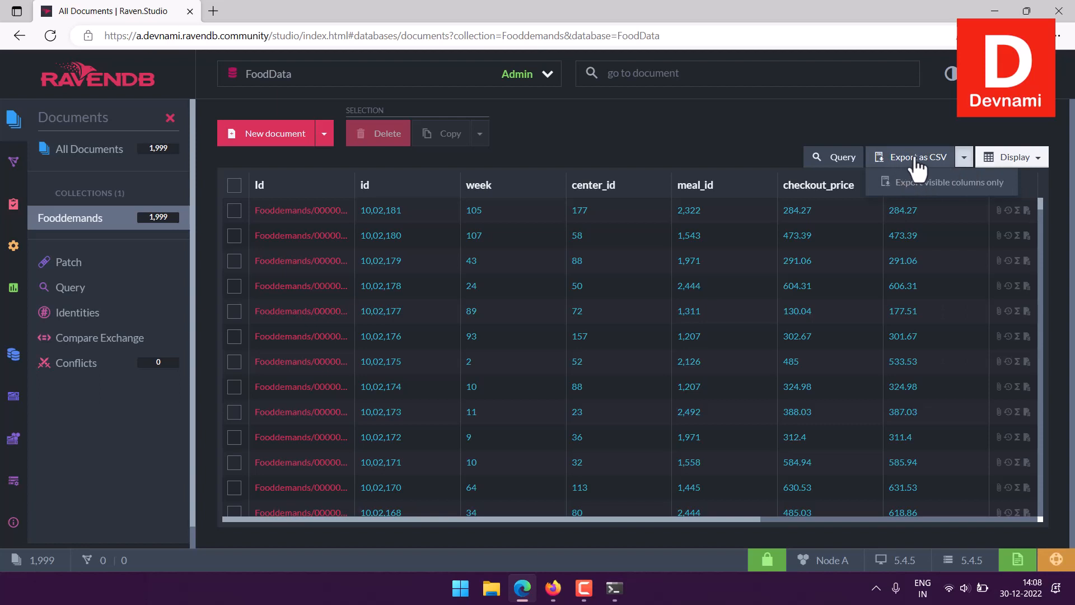
click(960, 159)
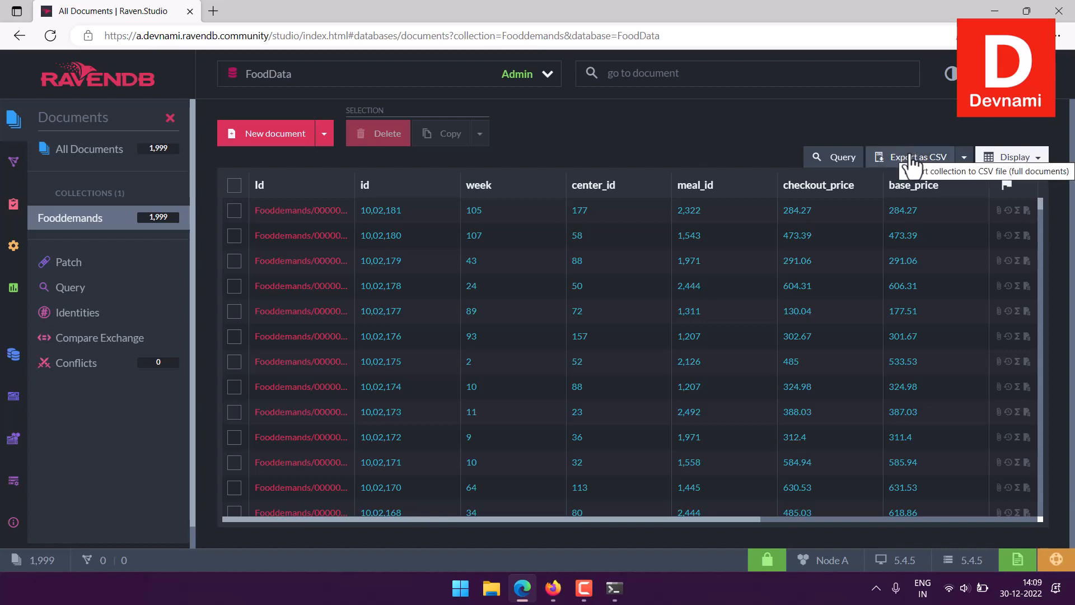
click(324, 134)
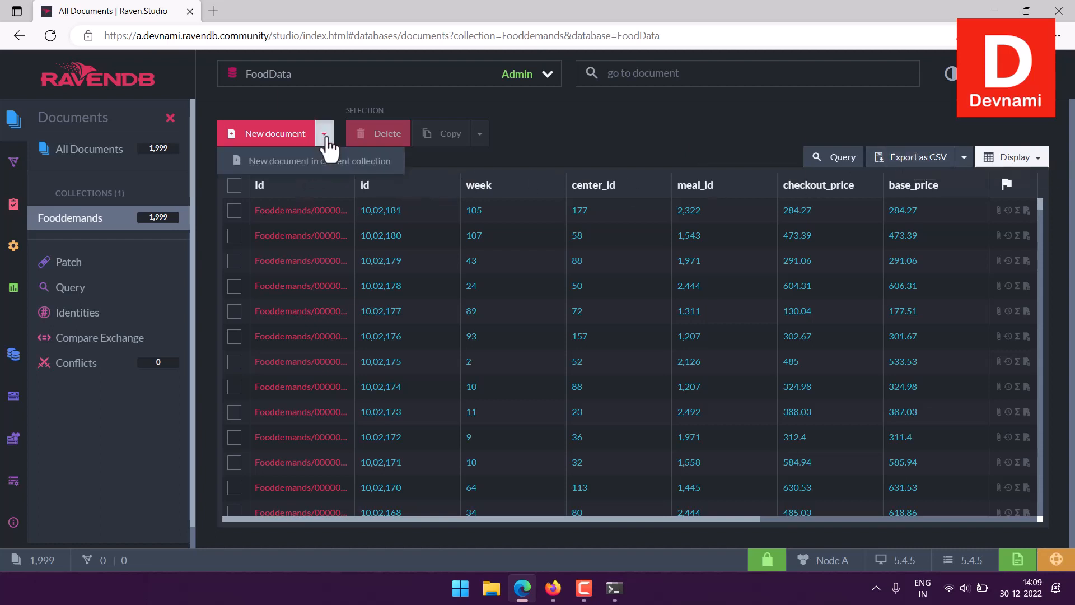
click(617, 134)
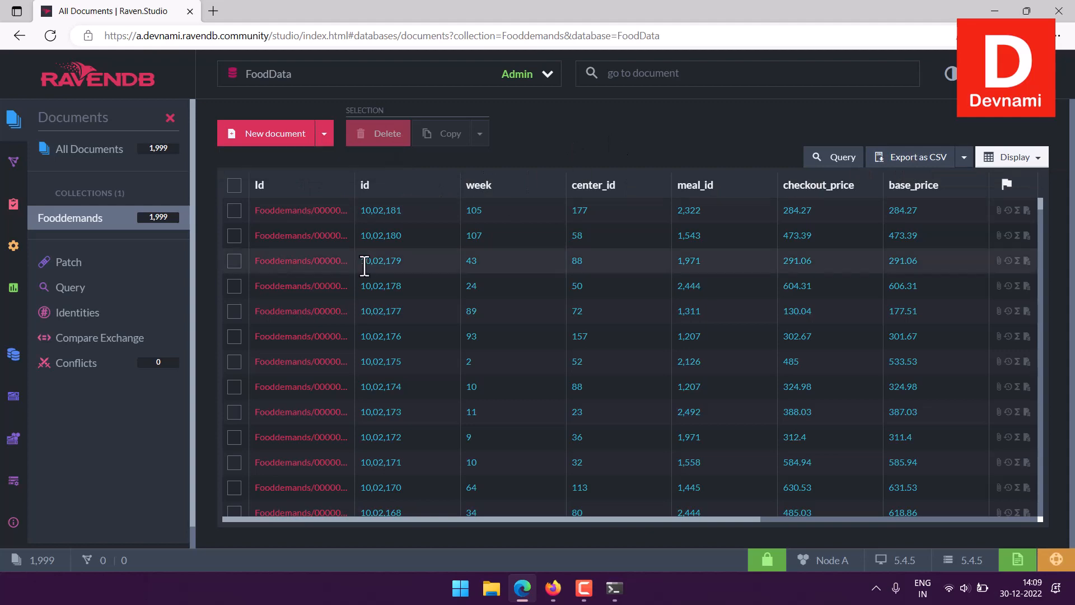
scroll(361, 274, down, 3)
scroll(361, 278, down, 6)
scroll(374, 321, down, 20)
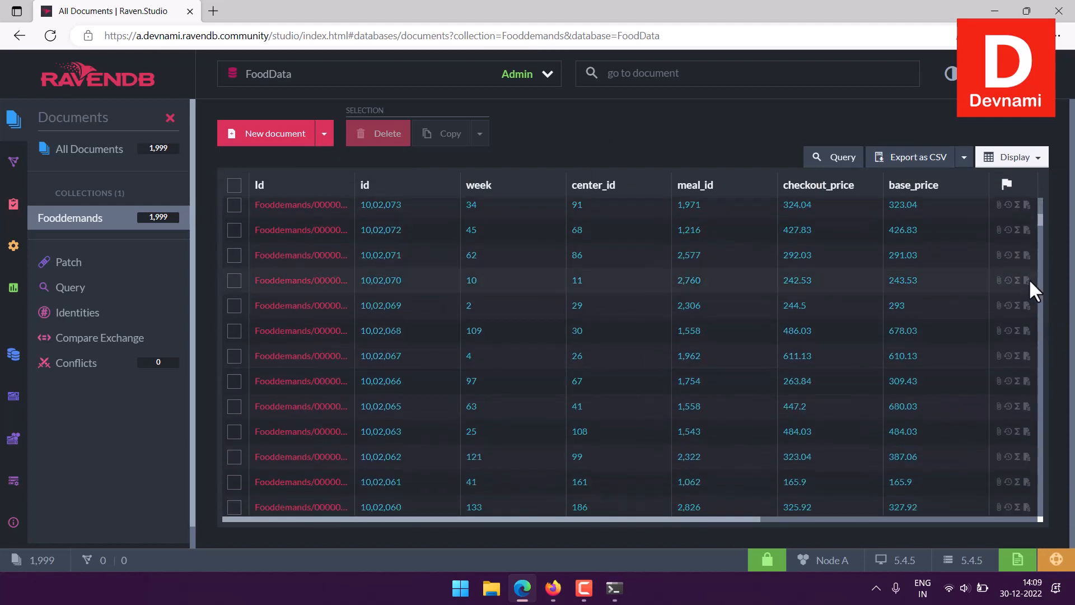
drag(1039, 217, 1049, 193)
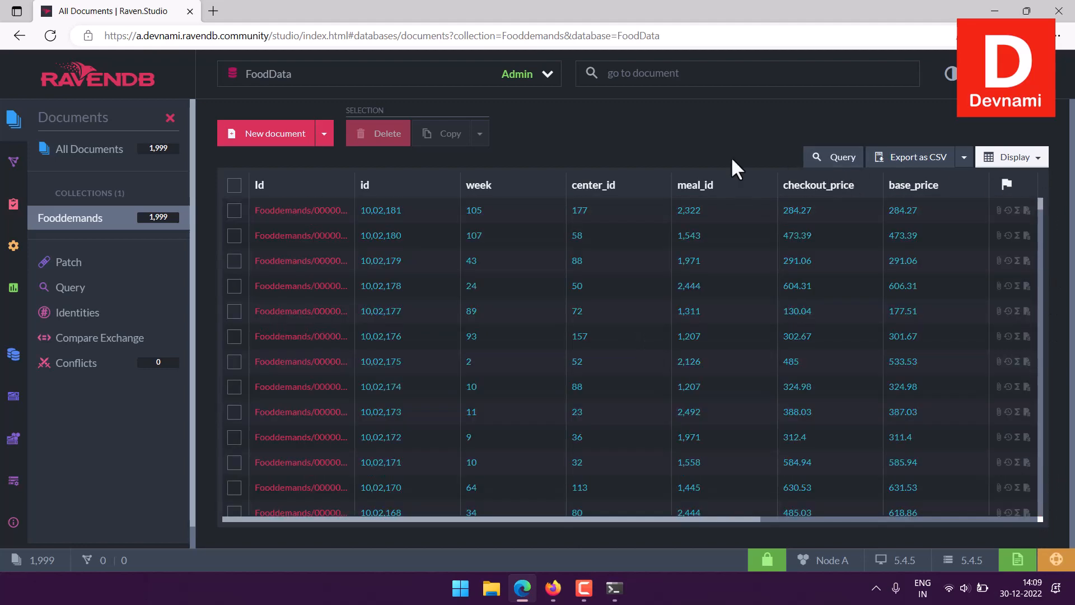